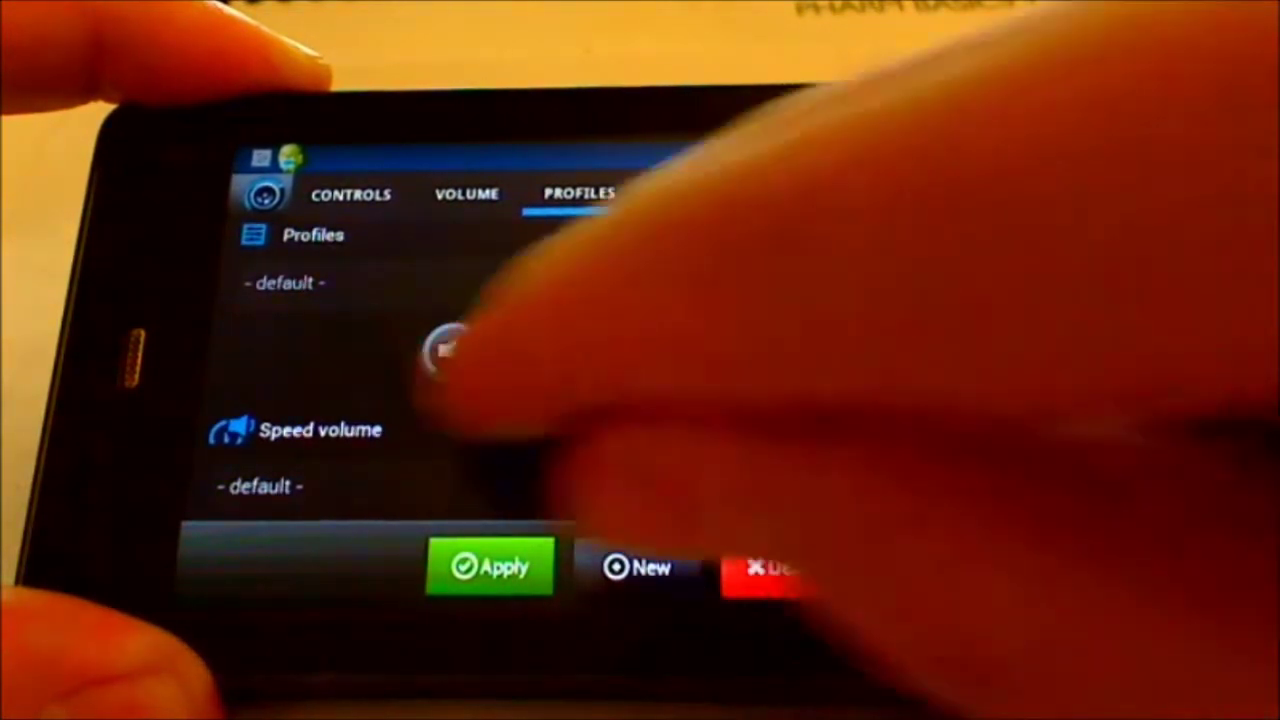
# Set the default profile's volume levels with the Set volumes sliders and confirm them.
pyautogui.click(453, 350)
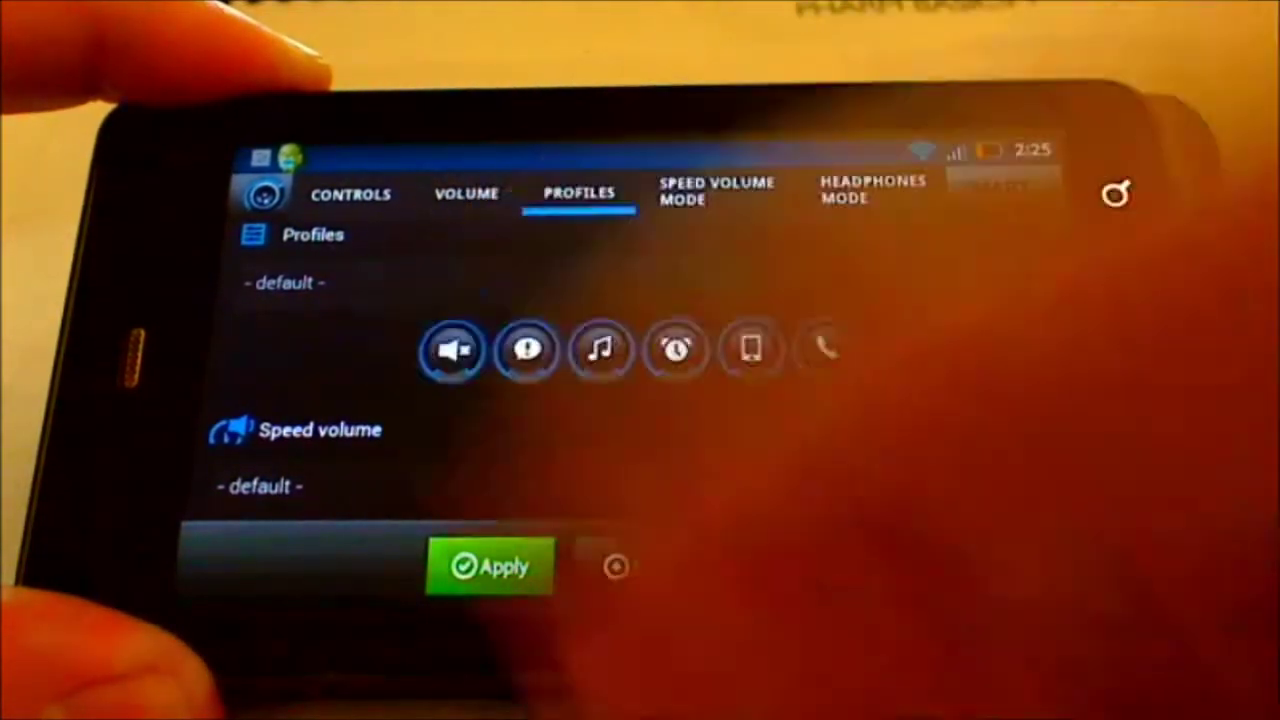
pyautogui.scroll(-3, 640, 380)
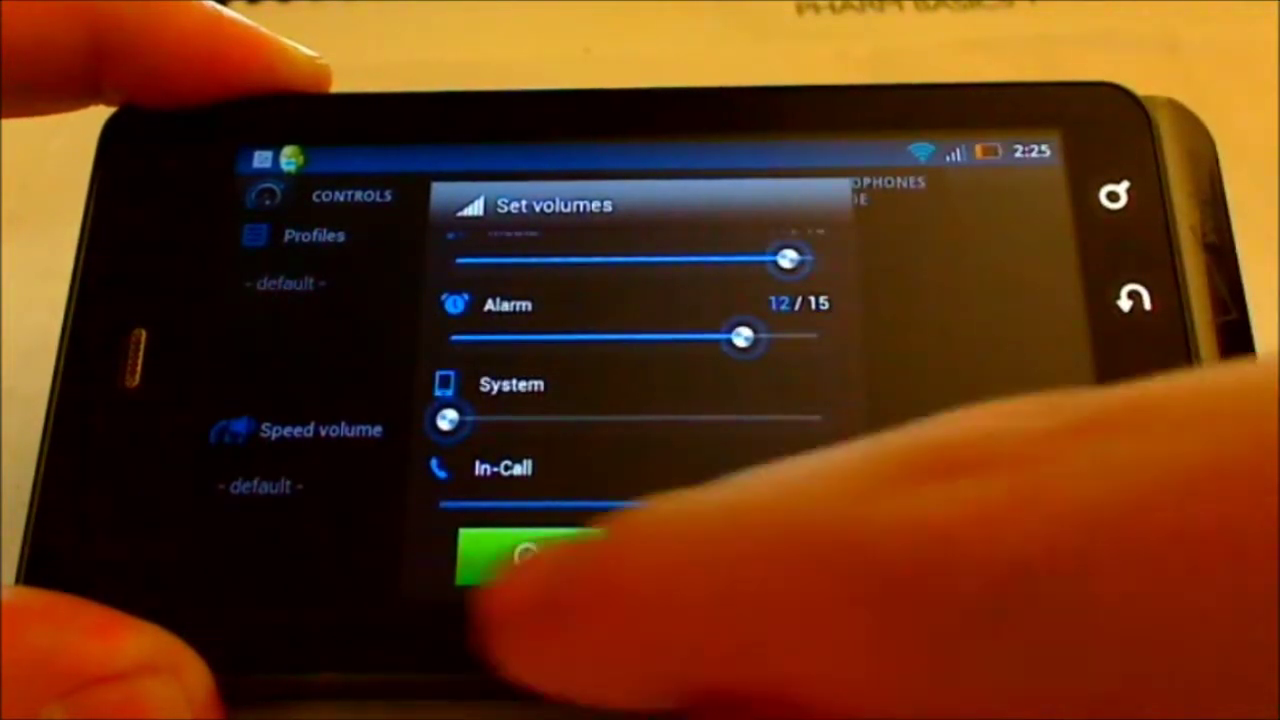
pyautogui.click(541, 557)
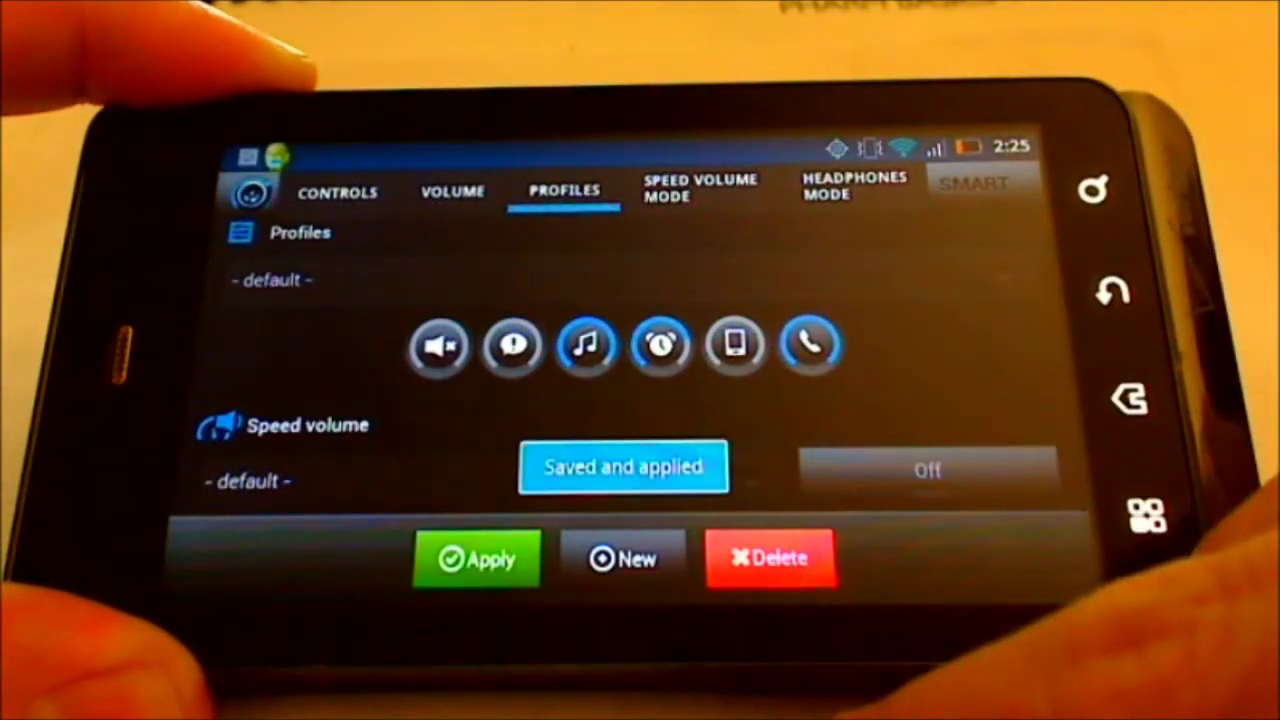
# Open profile scheduling from Controls and browse the Places and weekly Timers views.
pyautogui.click(1110, 290)
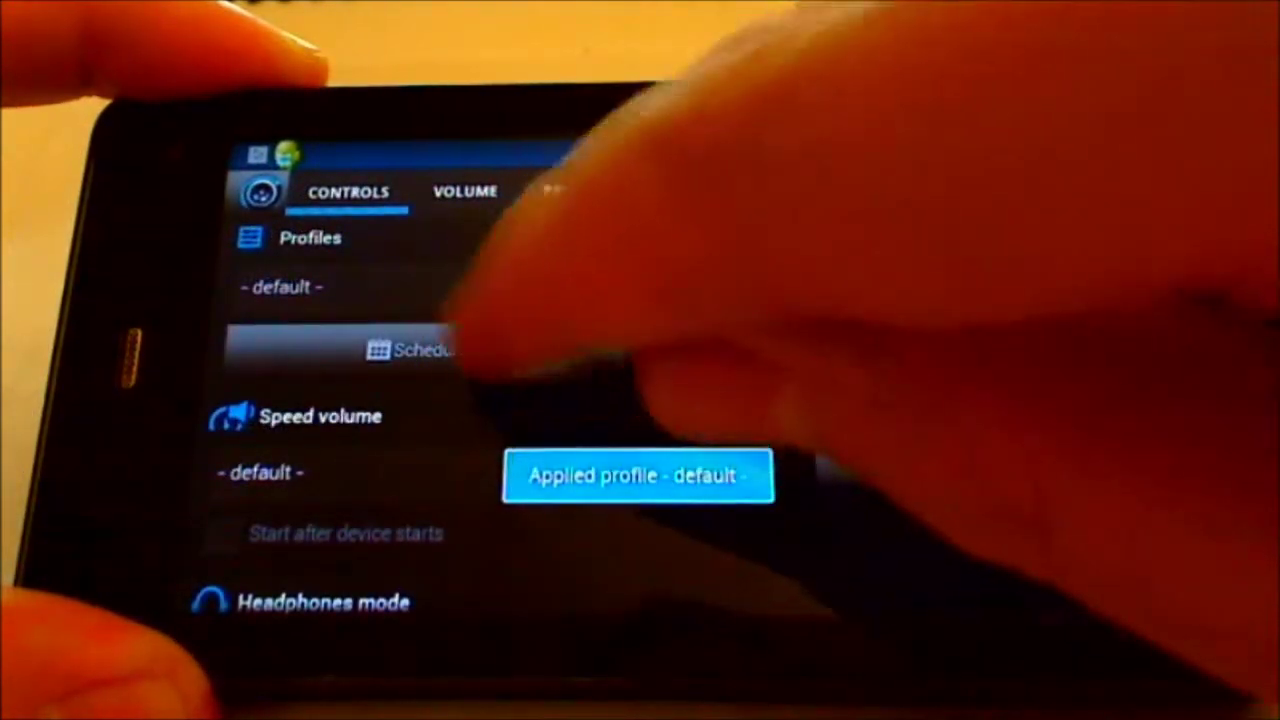
pyautogui.click(430, 349)
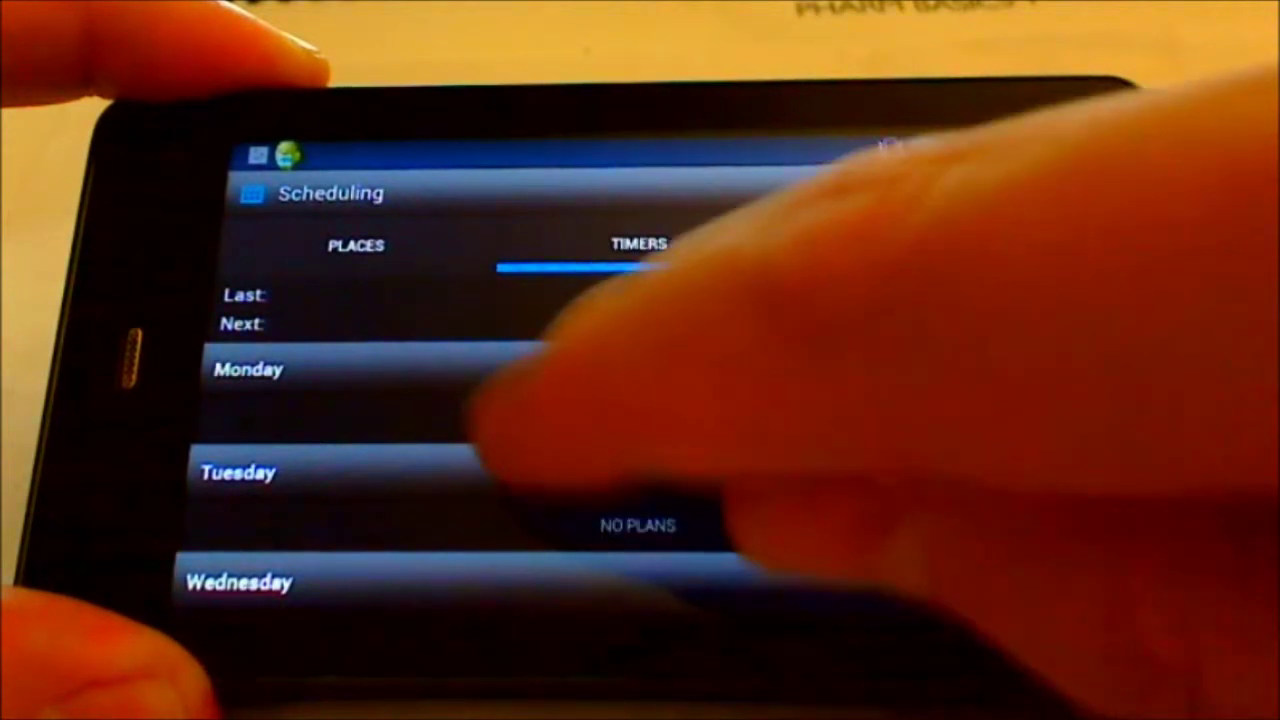
pyautogui.moveTo(490, 420); pyautogui.dragTo(950, 420)
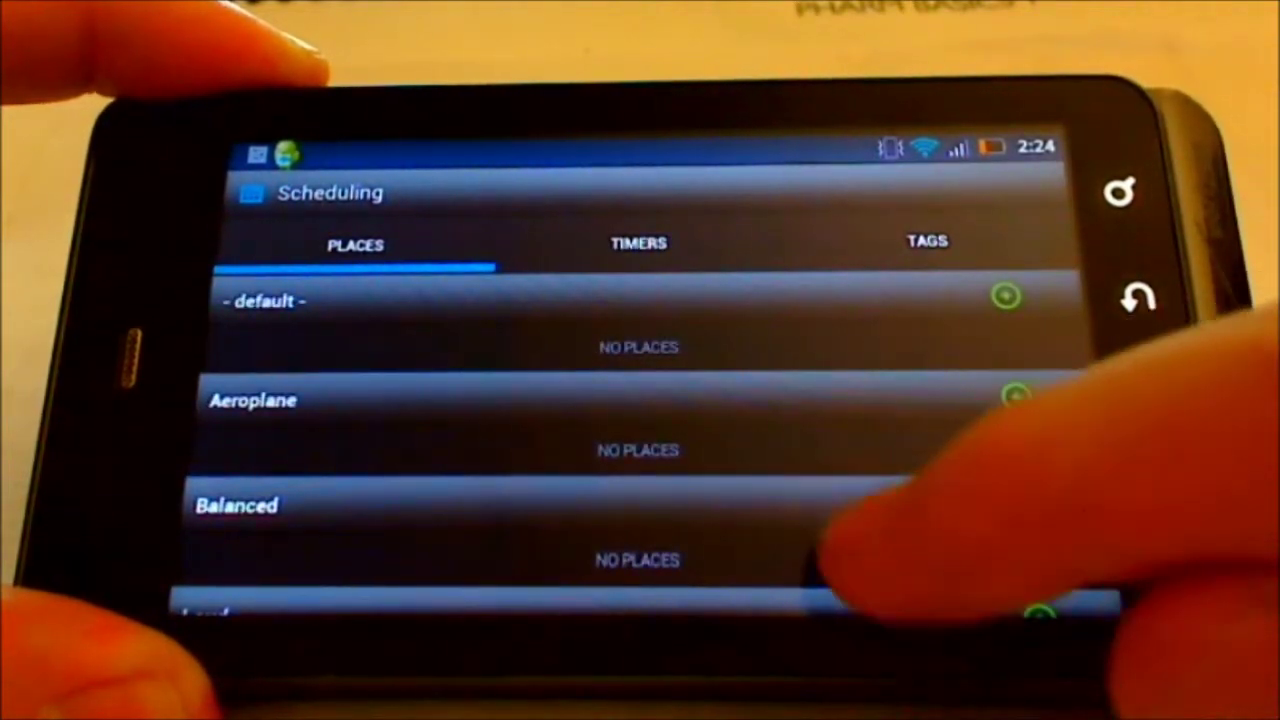
pyautogui.scroll(-3, 850, 500)
pyautogui.scroll(-2, 880, 500)
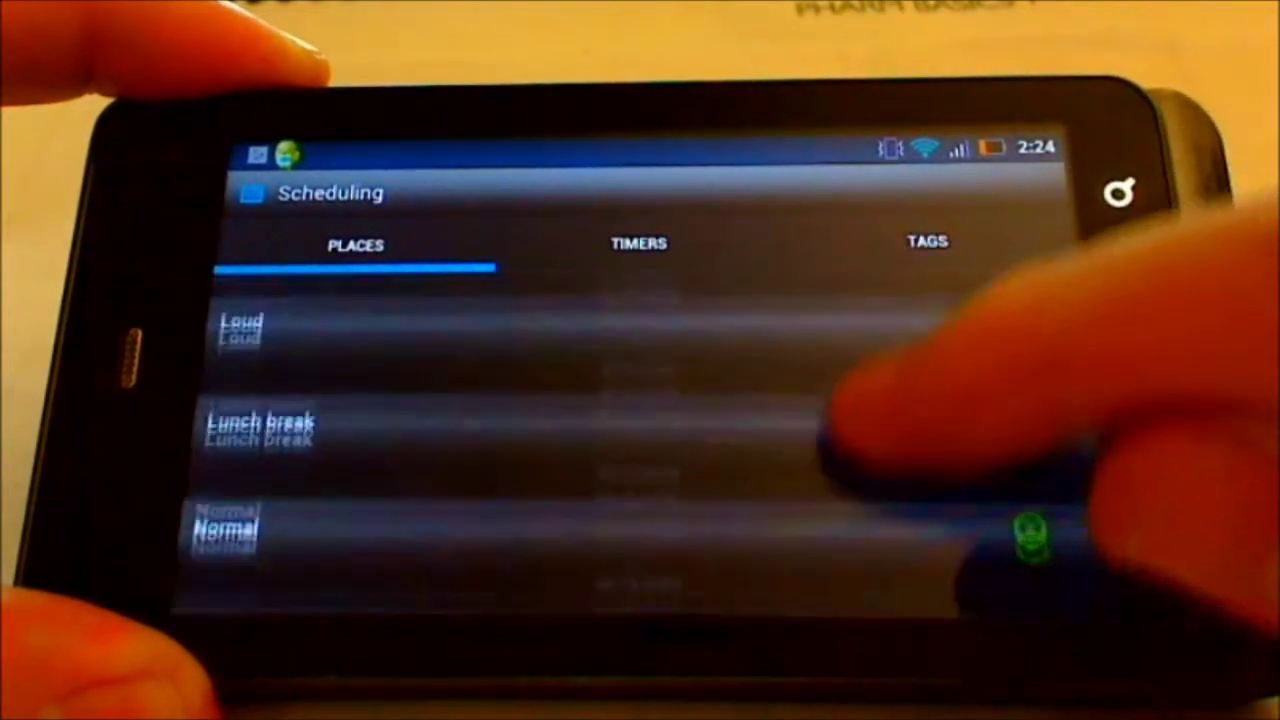
pyautogui.scroll(-3, 880, 450)
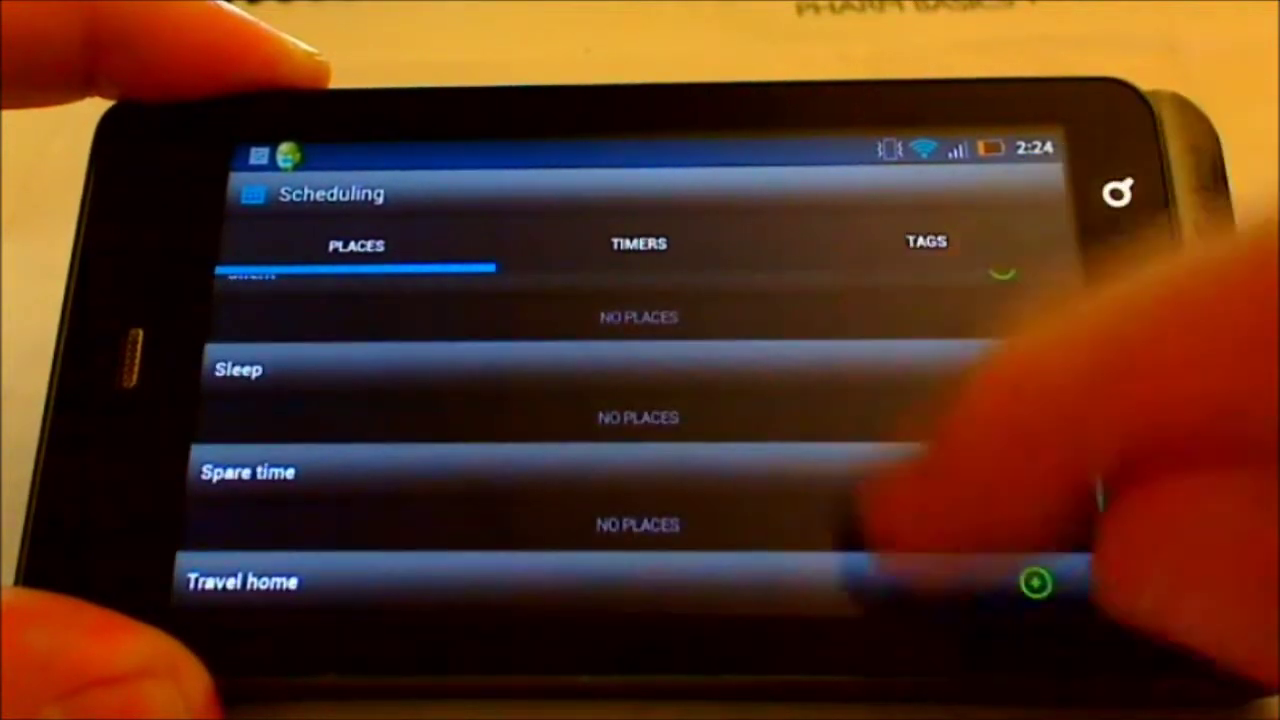
pyautogui.scroll(-3, 900, 470)
pyautogui.moveTo(950, 420); pyautogui.dragTo(490, 420)
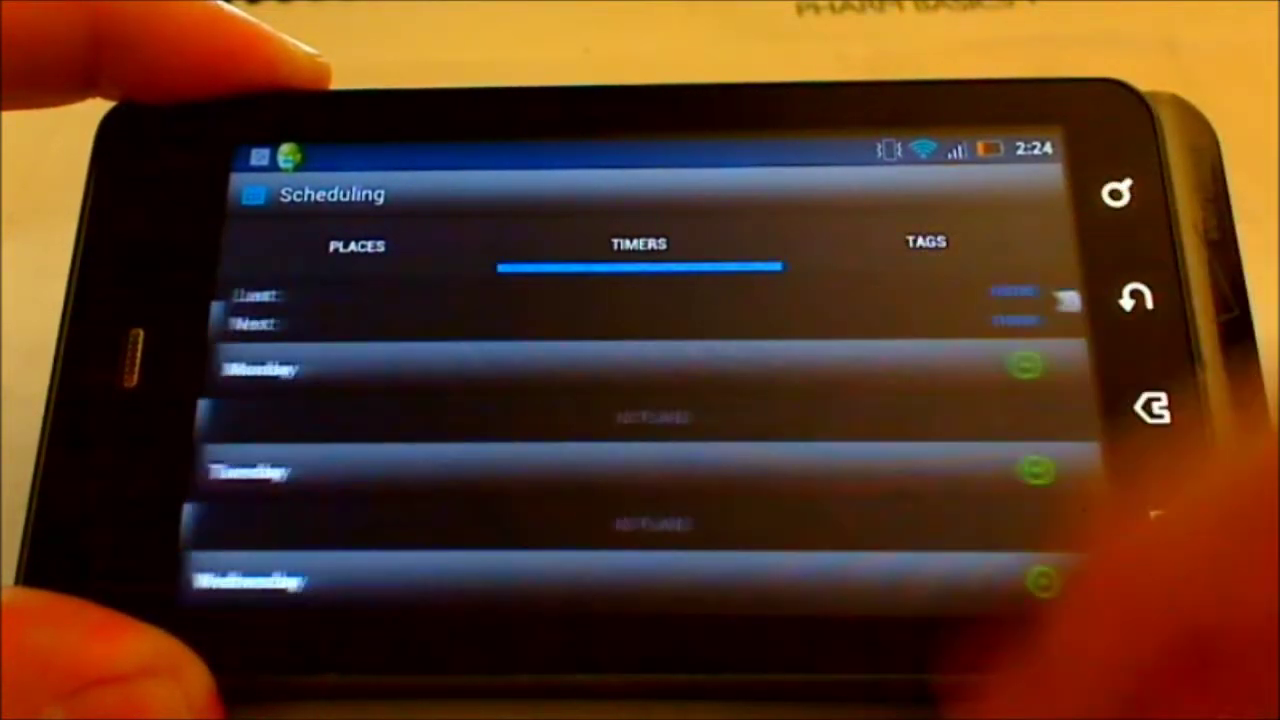
pyautogui.scroll(-2, 860, 505)
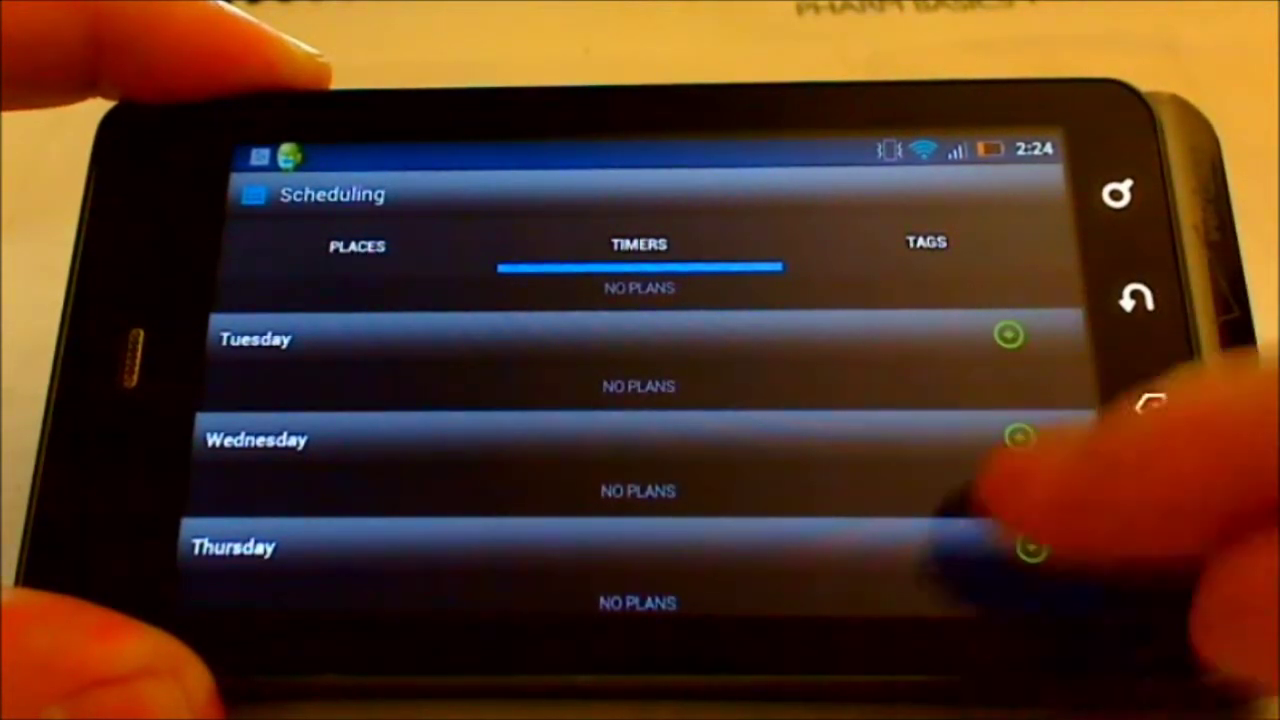
# Cancel a Tuesday add-time dialog, review the untagged profile Tags list, and leave scheduling.
pyautogui.click(1005, 336)
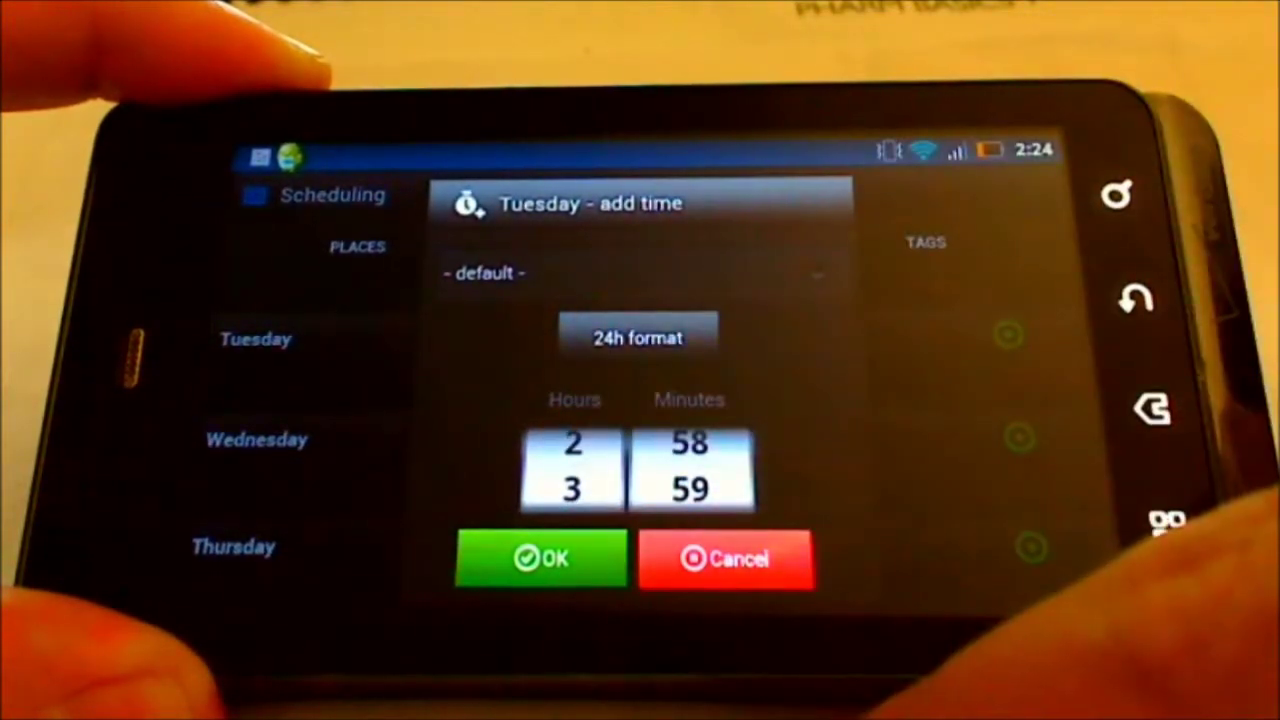
pyautogui.click(725, 558)
pyautogui.moveTo(914, 450); pyautogui.dragTo(600, 450)
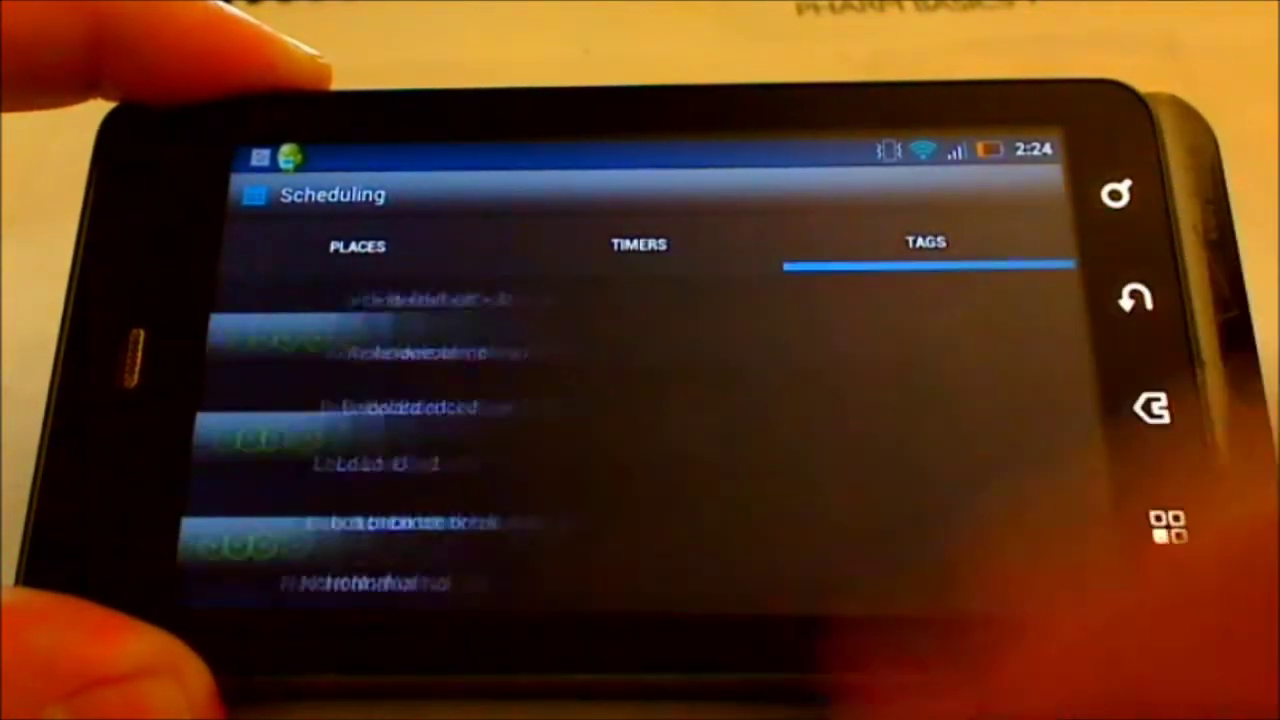
pyautogui.scroll(-5, 830, 500)
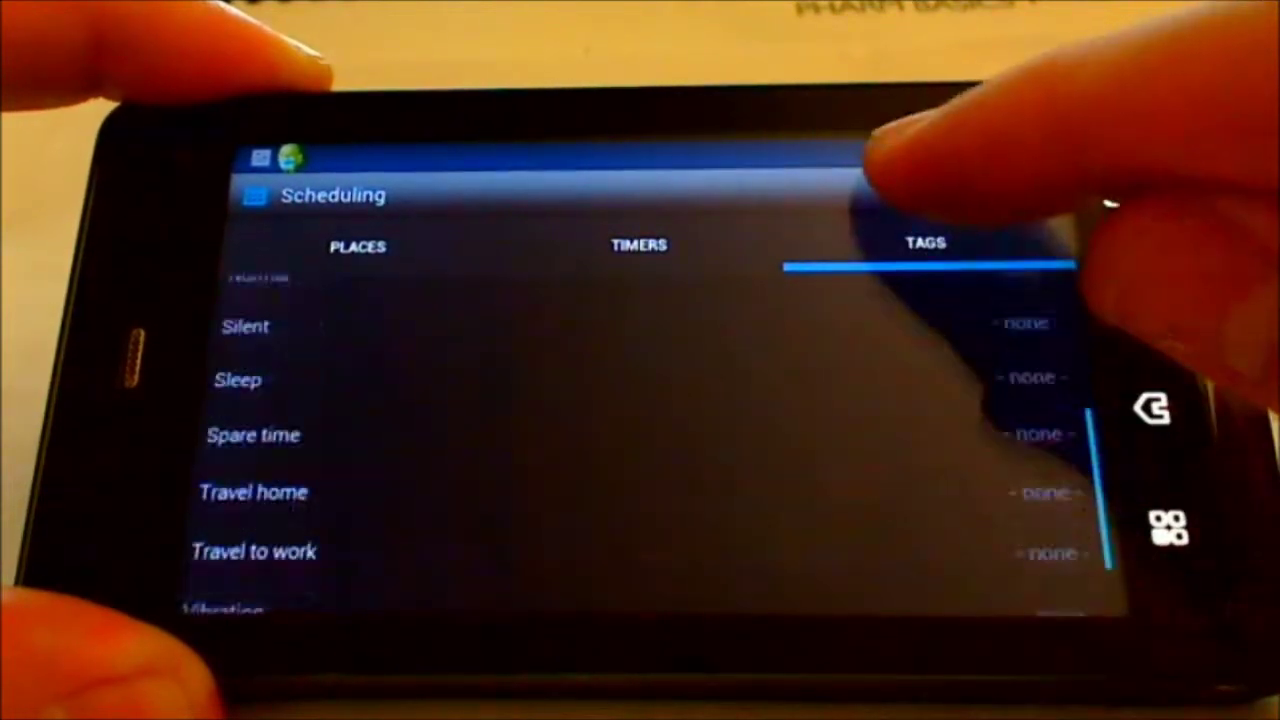
pyautogui.scroll(-3, 900, 480)
pyautogui.scroll(5, 880, 400)
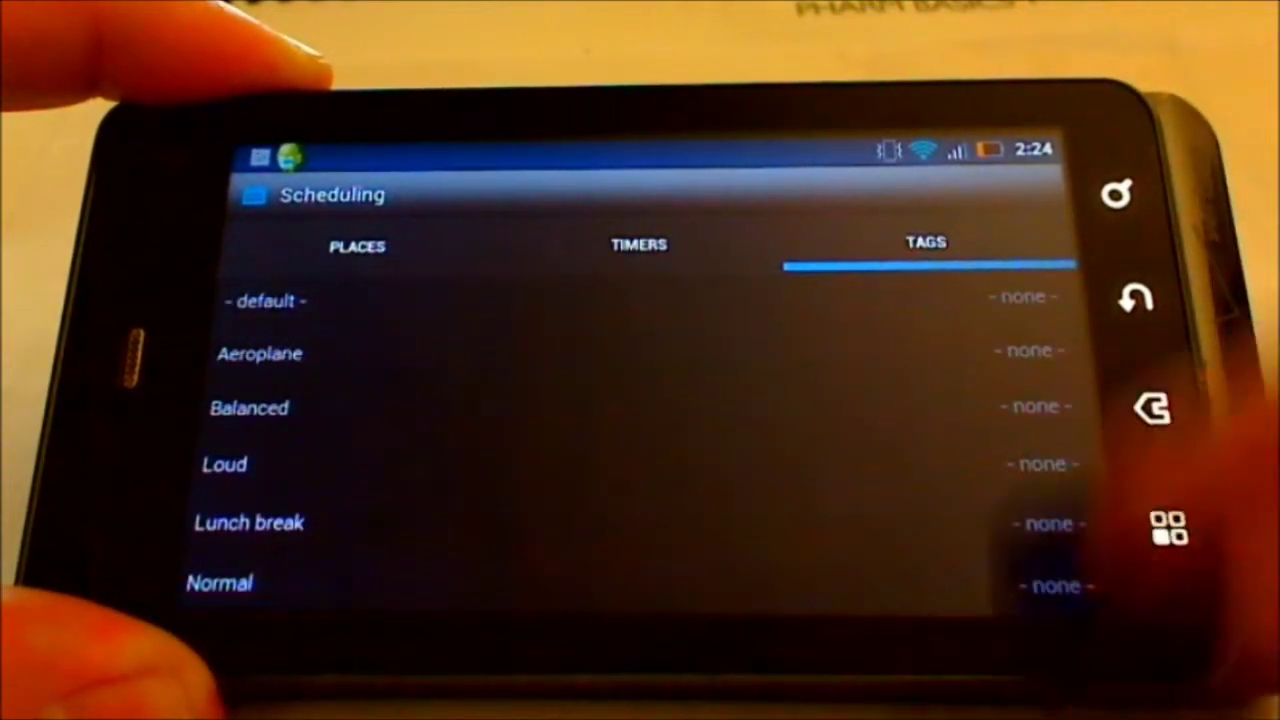
pyautogui.click(1133, 300)
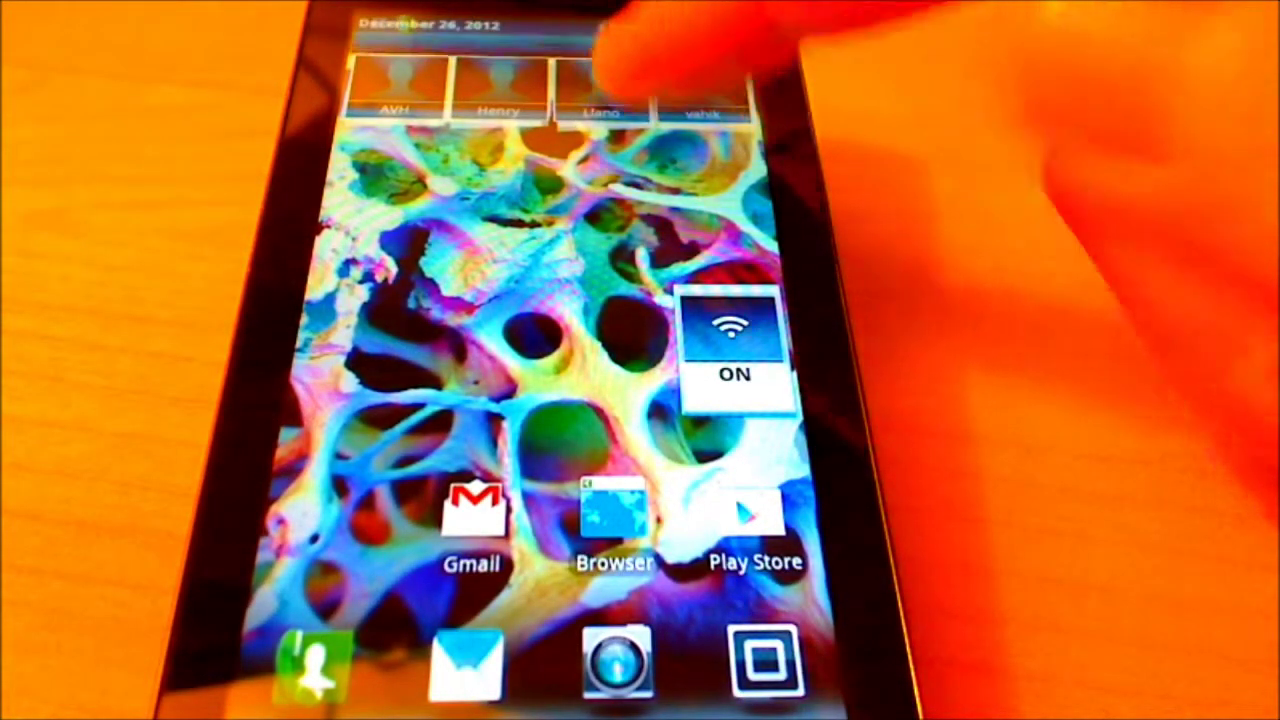
# Reopen Smart Volume Control+ from the 'Profile: default' notification in the shade.
pyautogui.moveTo(620, 30); pyautogui.dragTo(840, 450)
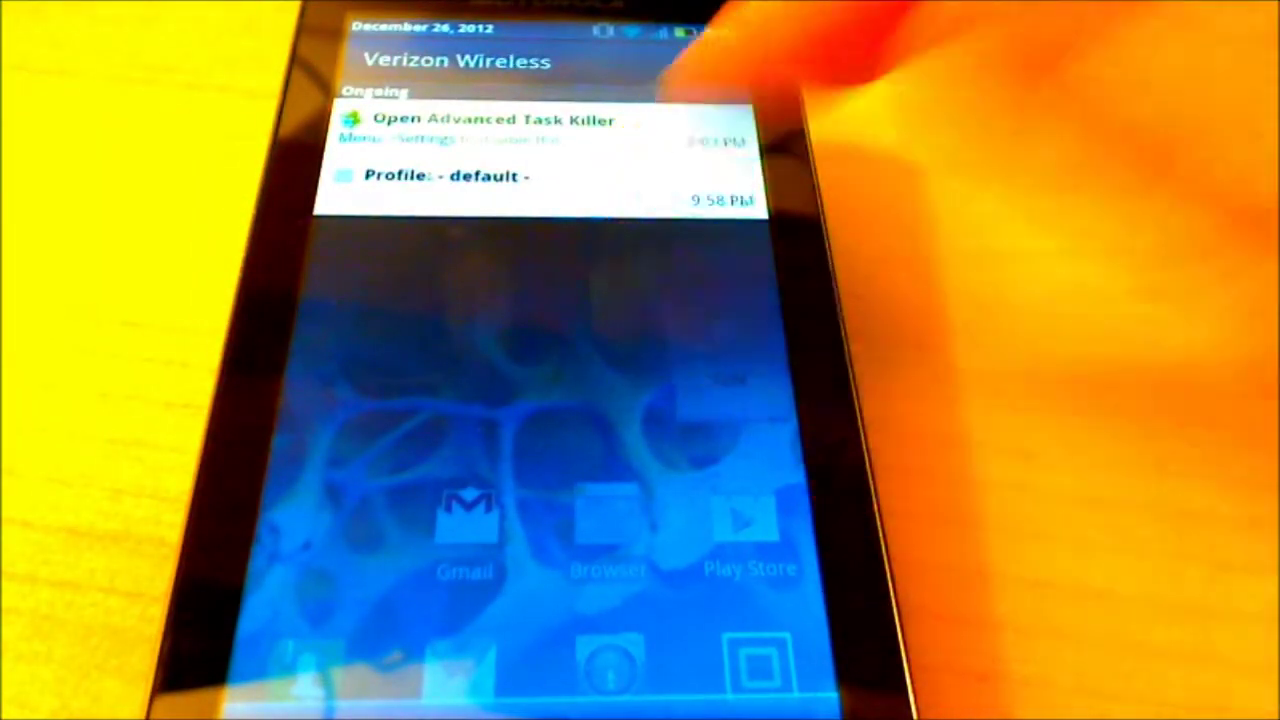
pyautogui.click(450, 176)
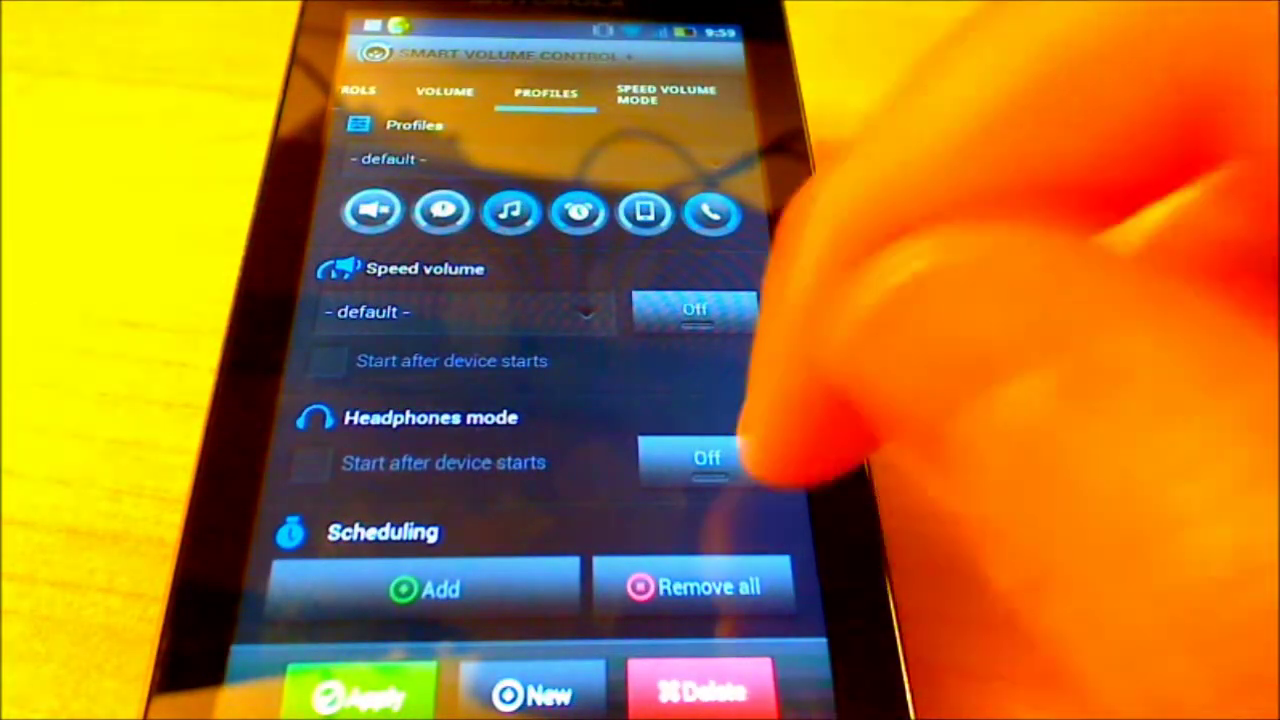
# Set the media volume to 14/15 and the alarm volume to 12/15.
pyautogui.moveTo(830, 320); pyautogui.dragTo(500, 300)
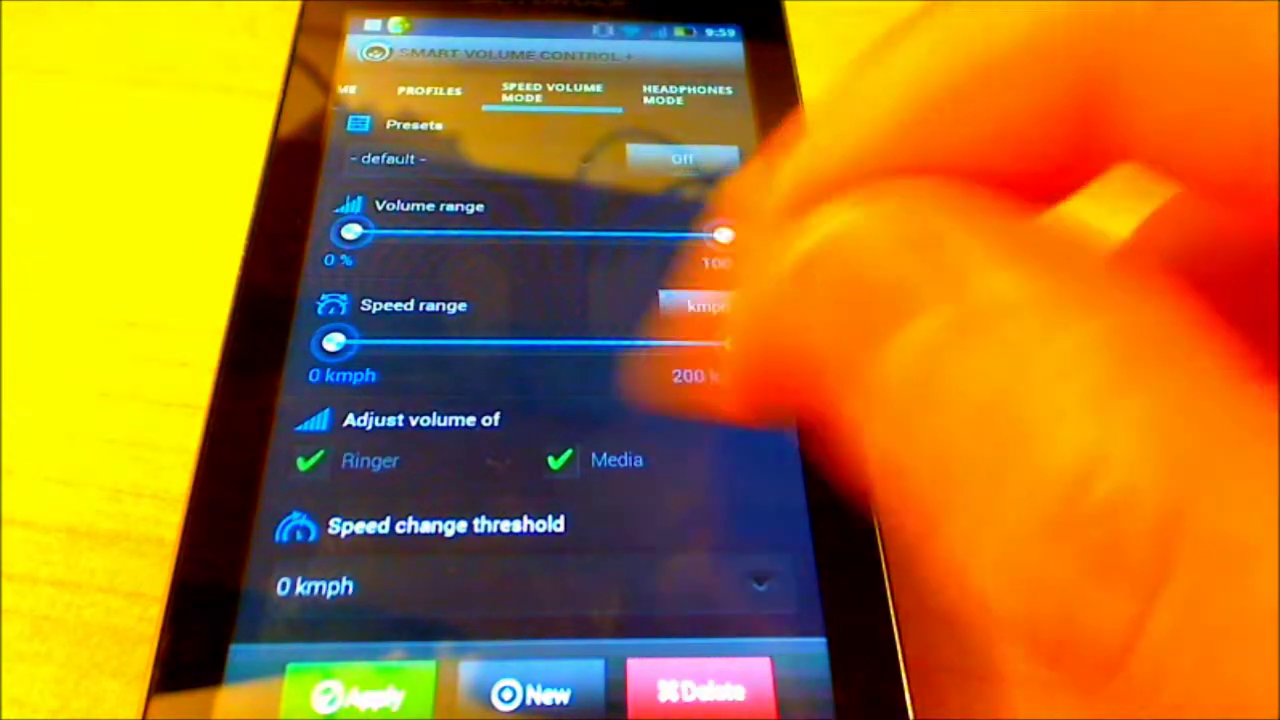
pyautogui.moveTo(750, 300); pyautogui.dragTo(450, 300)
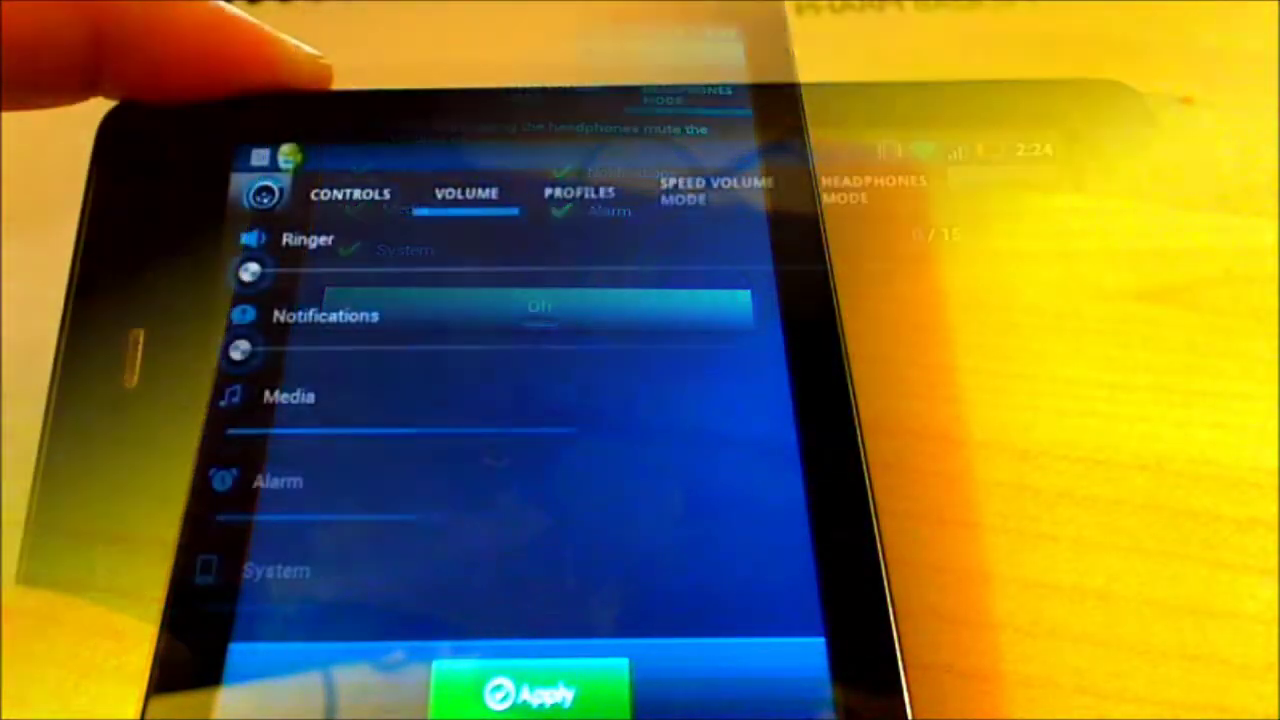
pyautogui.moveTo(940, 430)
pyautogui.mouseDown()
pyautogui.moveTo(603, 432)
pyautogui.moveTo(990, 430)
pyautogui.mouseUp()
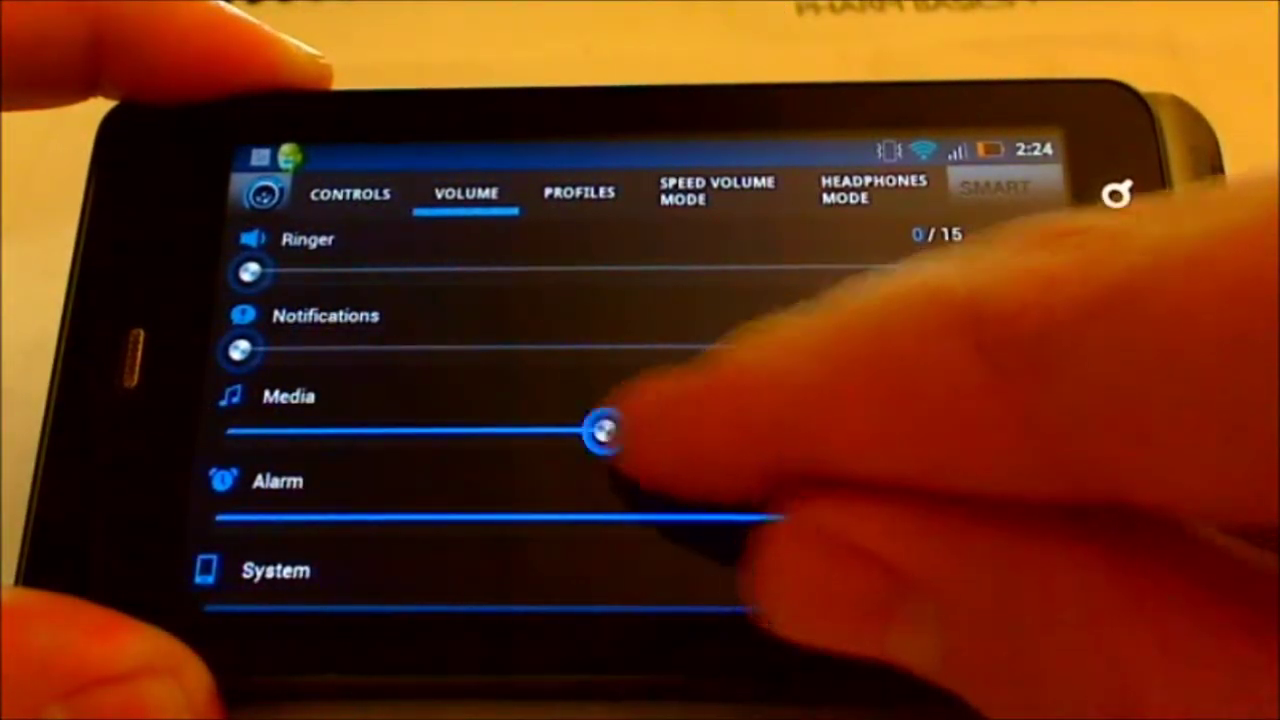
pyautogui.moveTo(820, 517)
pyautogui.mouseDown()
pyautogui.moveTo(660, 517)
pyautogui.moveTo(868, 520)
pyautogui.mouseUp()
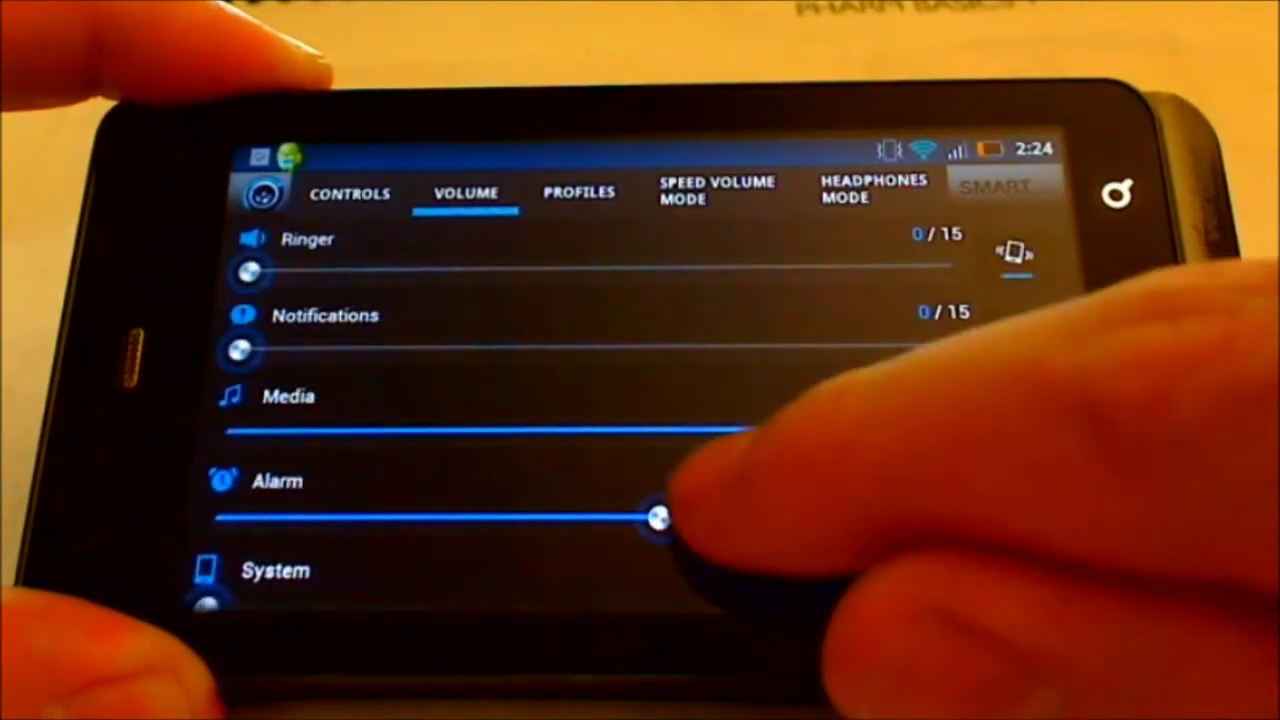
pyautogui.moveTo(658, 517); pyautogui.dragTo(829, 517)
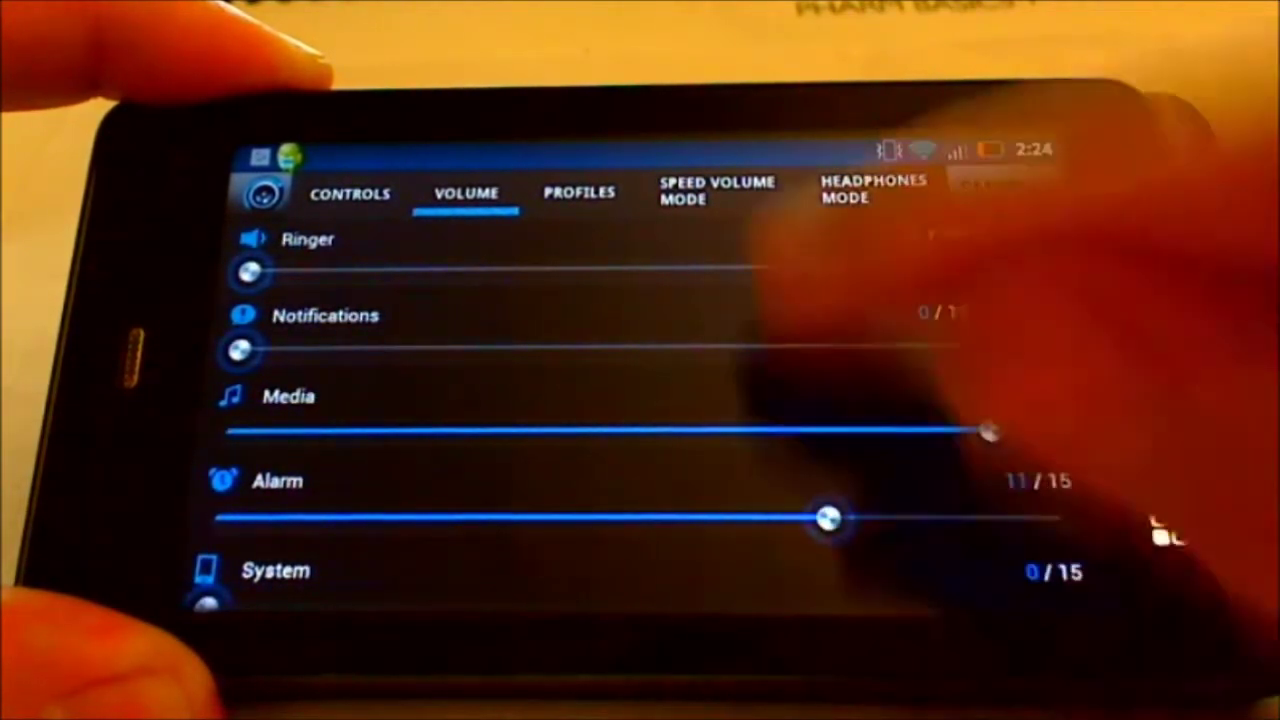
pyautogui.moveTo(206, 605); pyautogui.dragTo(1010, 607)
pyautogui.moveTo(240, 349); pyautogui.dragTo(855, 347)
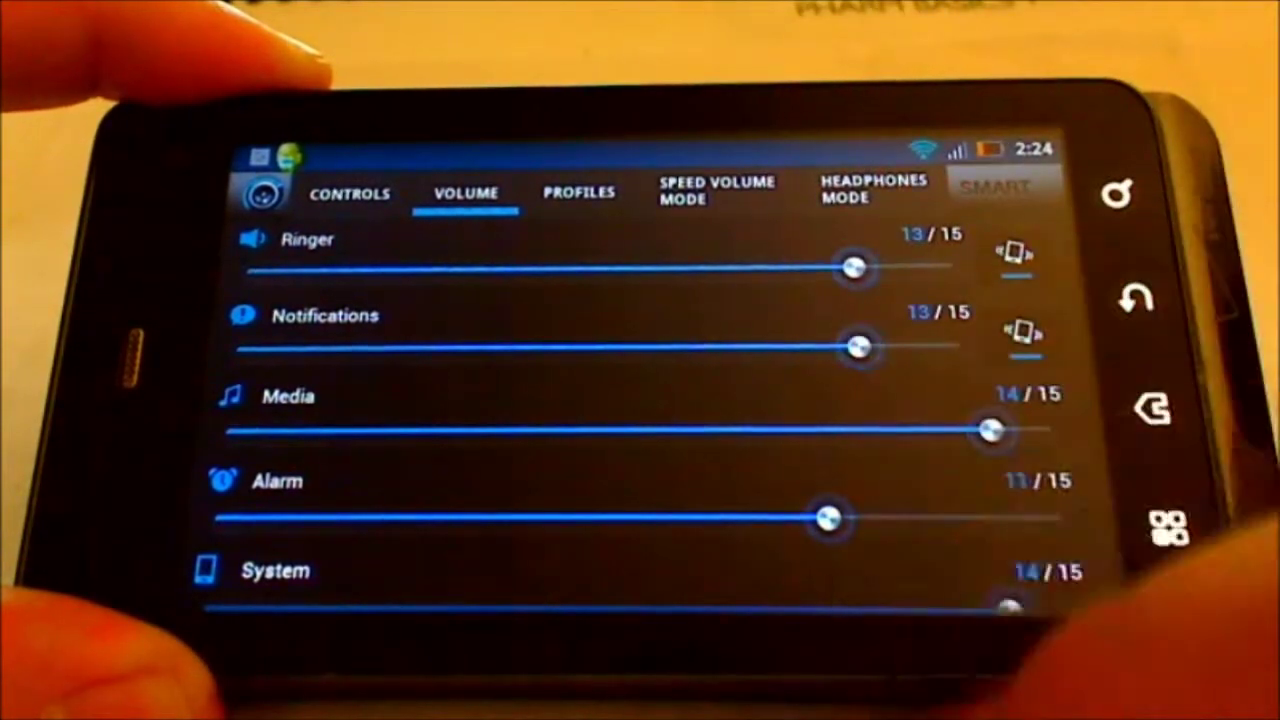
# Swipe to the Controls page and back, then bring up the Profiles tab.
pyautogui.moveTo(500, 420); pyautogui.dragTo(1000, 420)
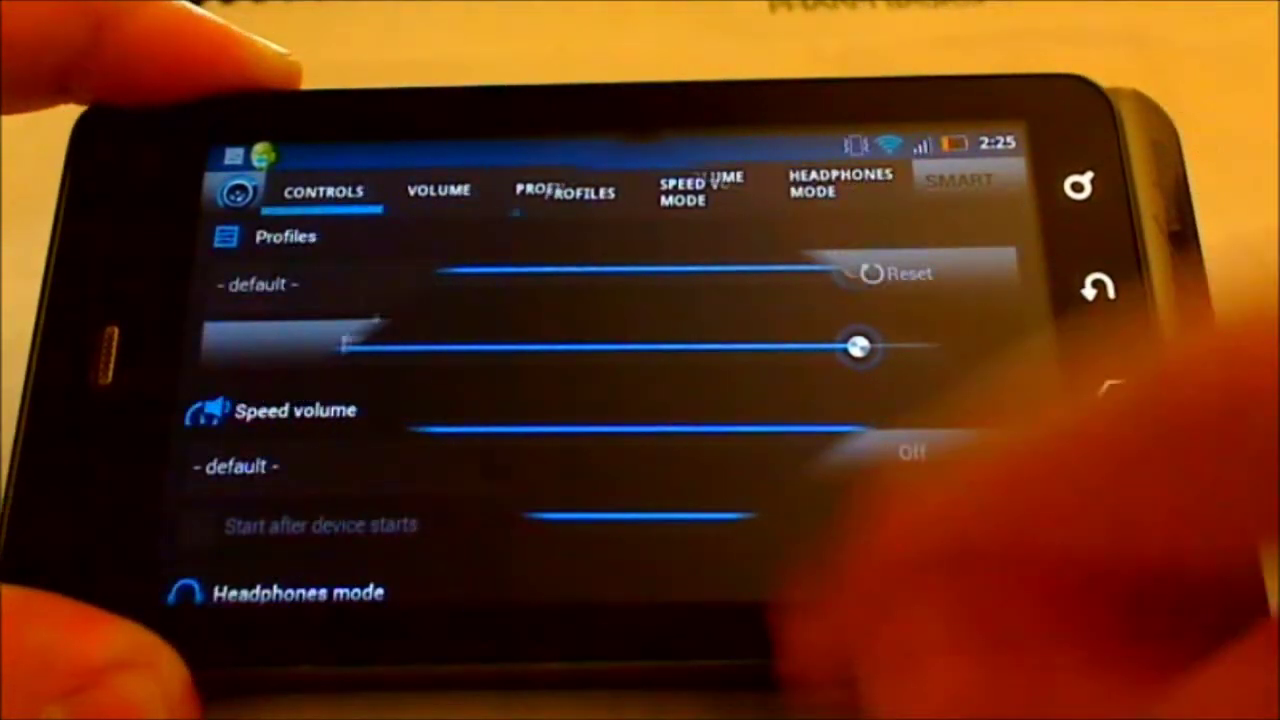
pyautogui.moveTo(900, 400); pyautogui.dragTo(400, 400)
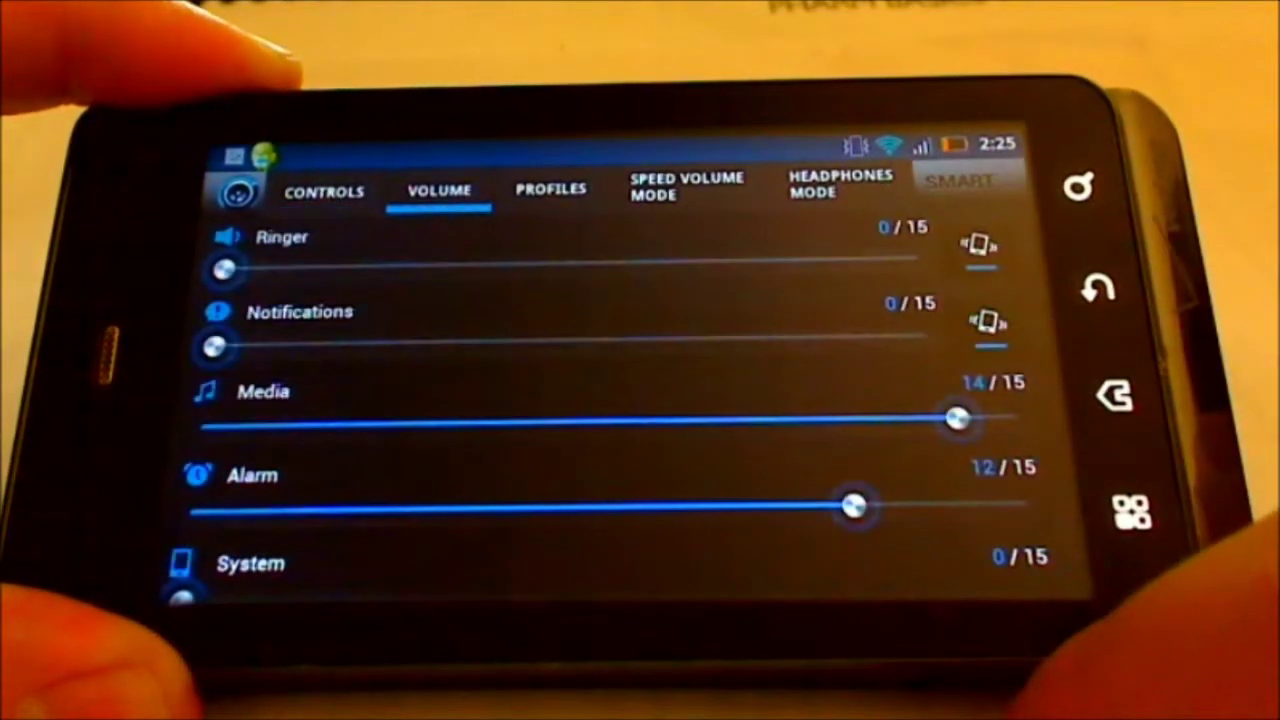
pyautogui.click(551, 188)
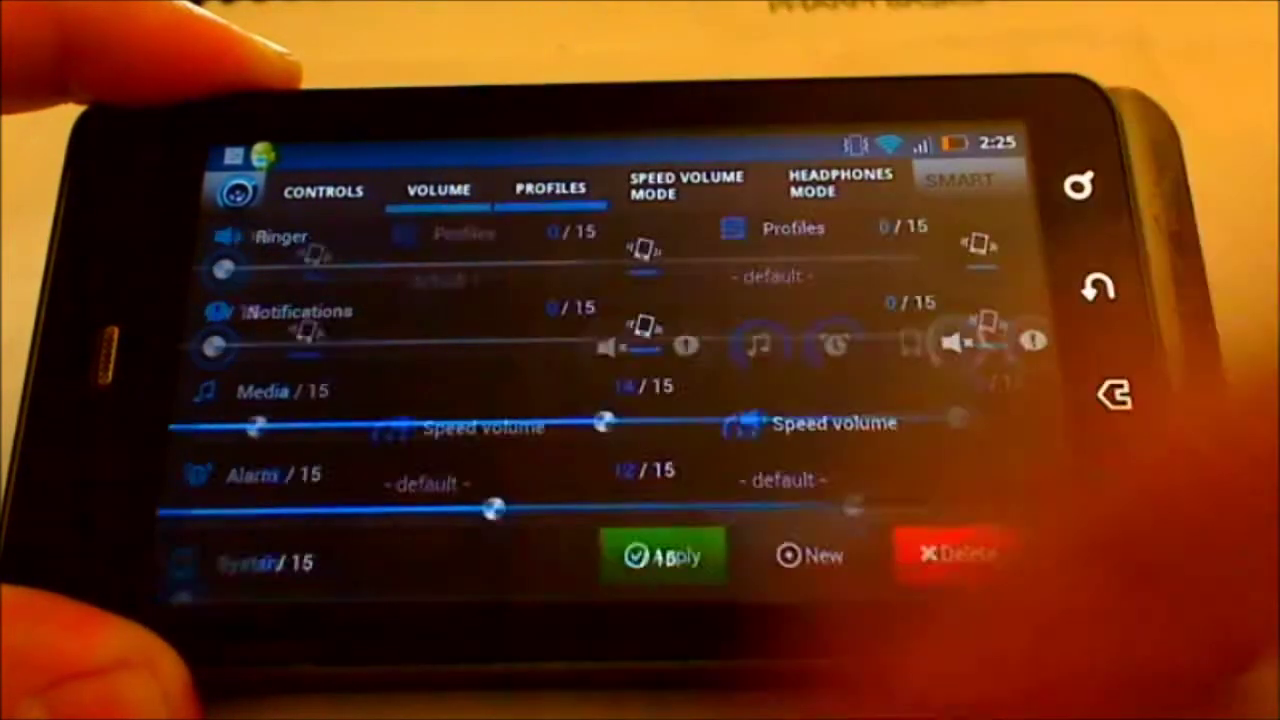
pyautogui.scroll(-3, 620, 380)
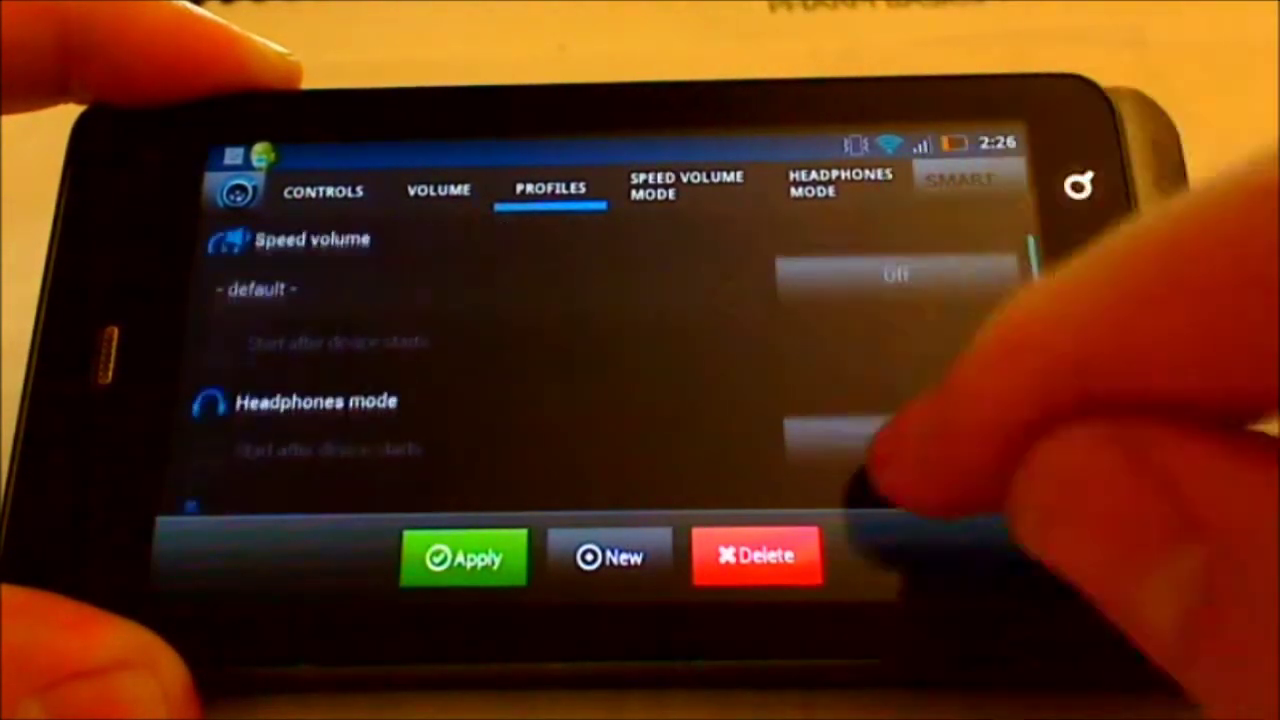
pyautogui.scroll(-3, 620, 380)
pyautogui.scroll(-1, 900, 215)
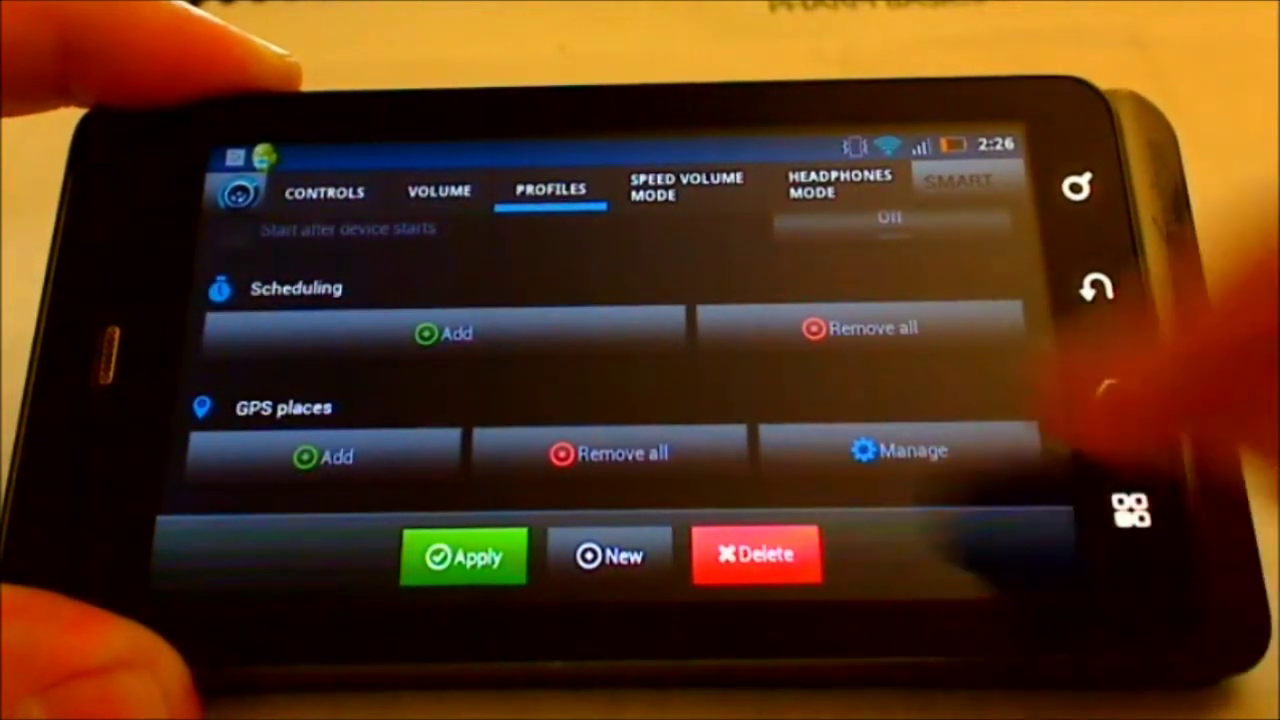
pyautogui.scroll(-3, 920, 360)
pyautogui.scroll(-3, 920, 400)
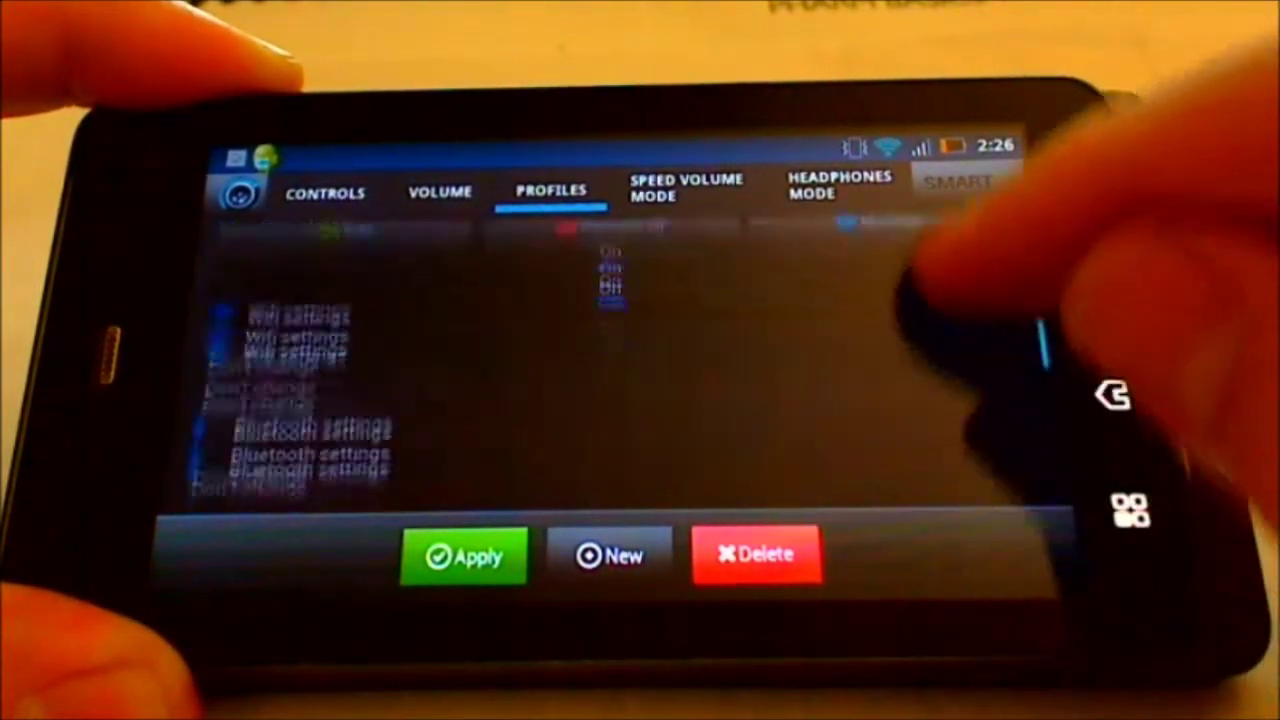
pyautogui.scroll(-3, 930, 330)
pyautogui.scroll(-2, 914, 357)
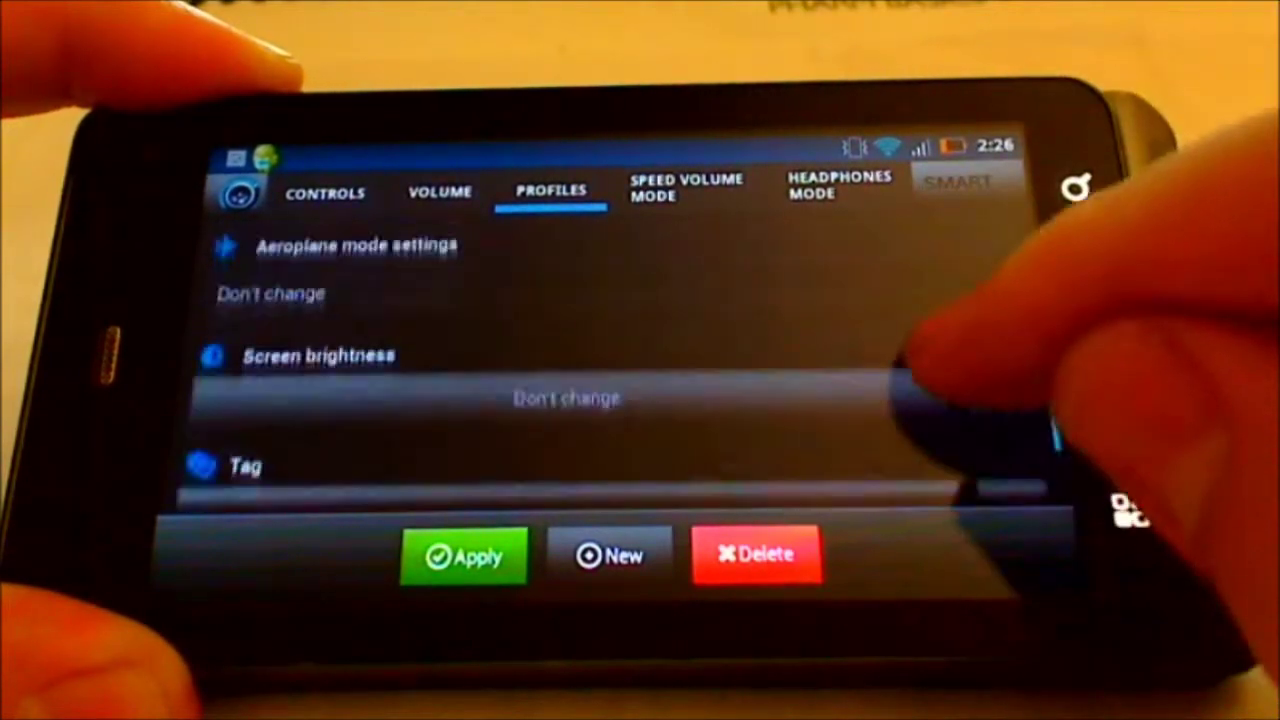
pyautogui.scroll(-1, 940, 300)
pyautogui.scroll(-2, 960, 230)
pyautogui.scroll(1, 940, 225)
pyautogui.scroll(2, 943, 257)
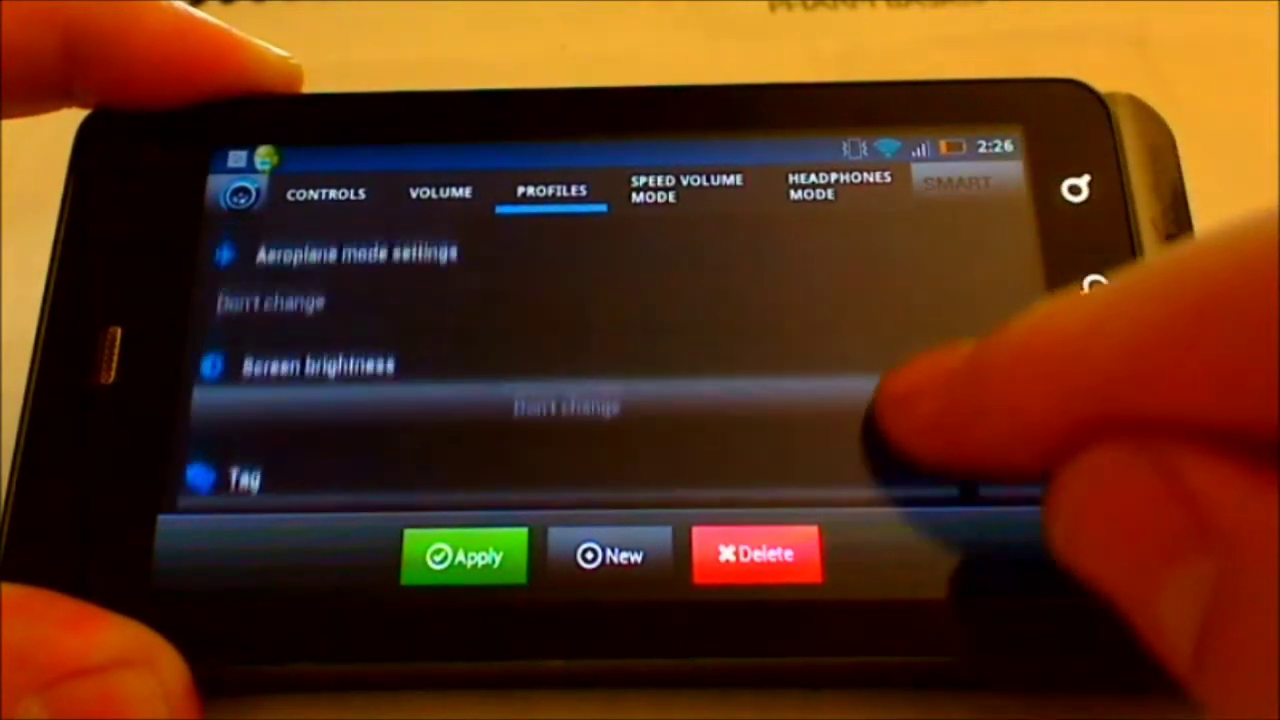
pyautogui.scroll(1, 886, 400)
pyautogui.scroll(1, 857, 429)
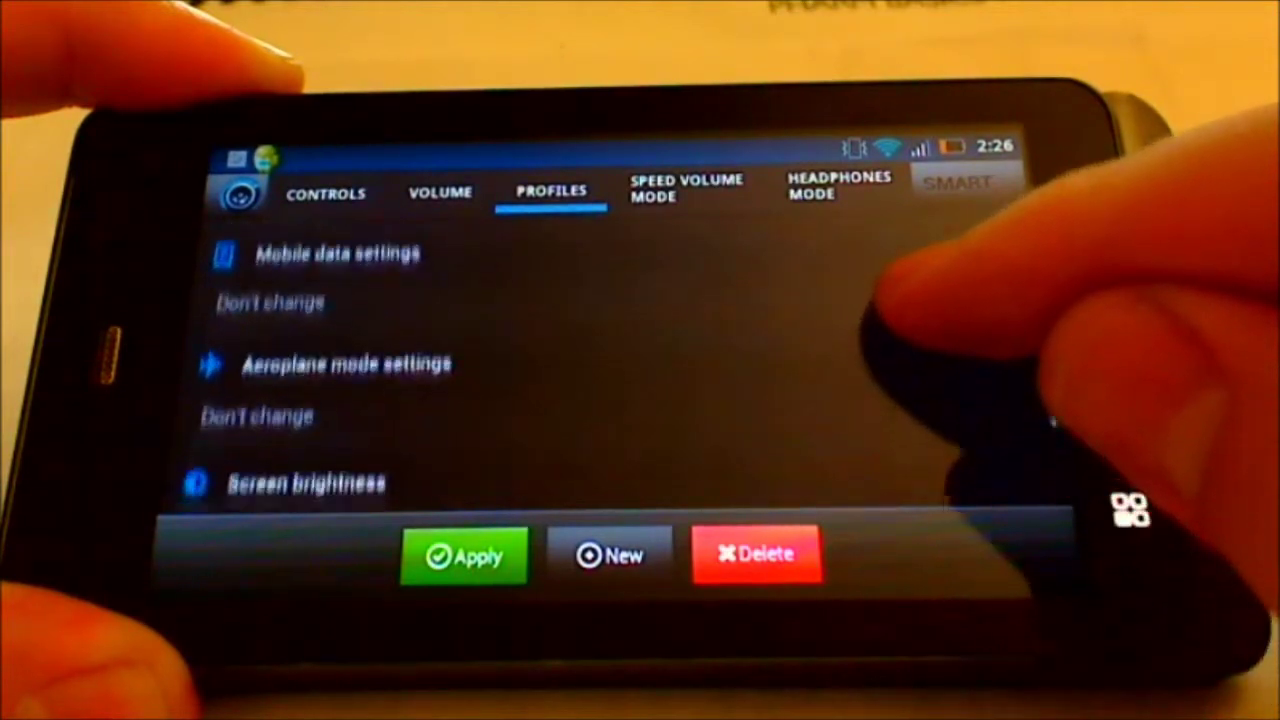
pyautogui.scroll(-2, 880, 330)
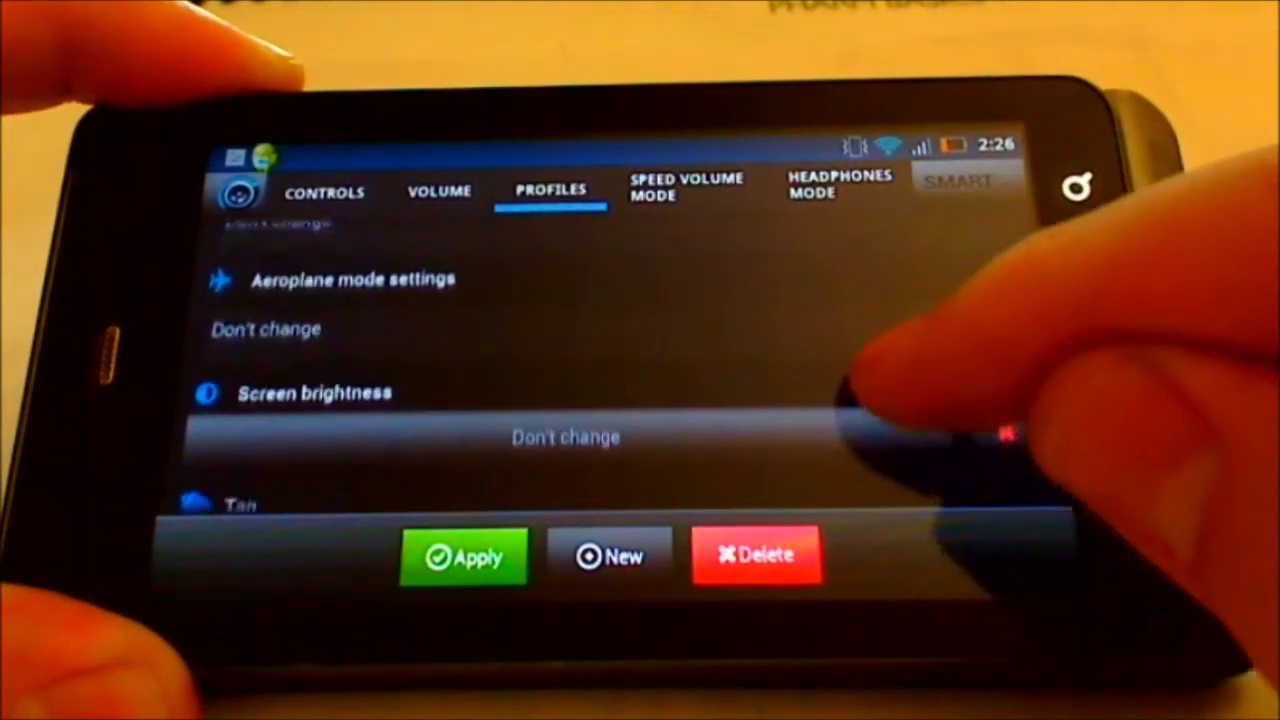
pyautogui.scroll(-2, 870, 380)
pyautogui.scroll(-2, 900, 260)
pyautogui.scroll(-1, 870, 400)
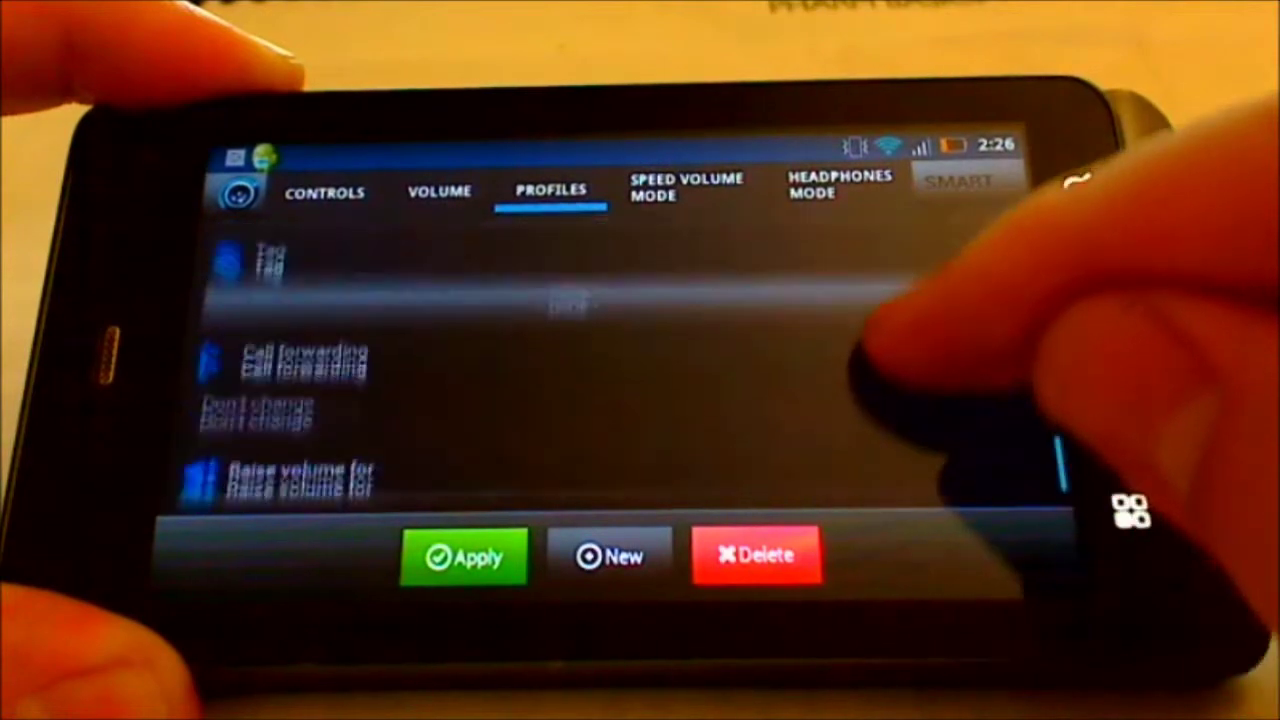
pyautogui.scroll(-1, 870, 370)
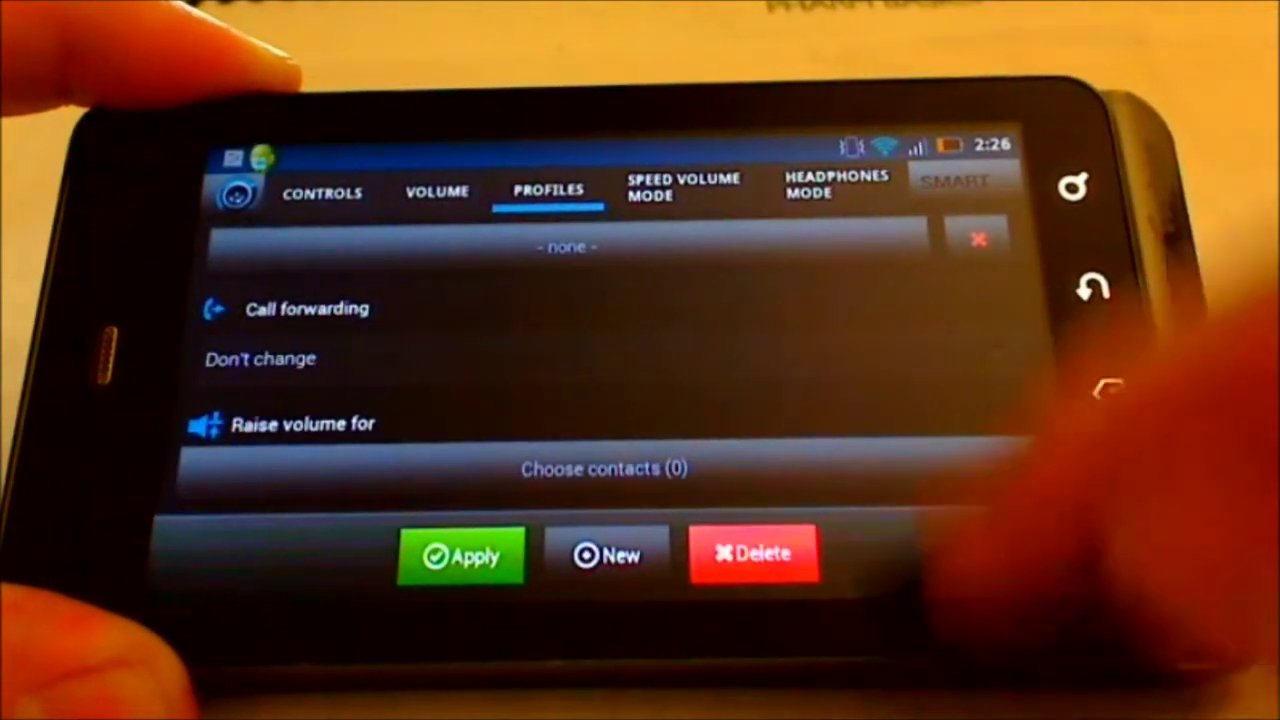
# Show the Speed Volume Mode settings, with the 33%–65% volume range.
pyautogui.click(683, 186)
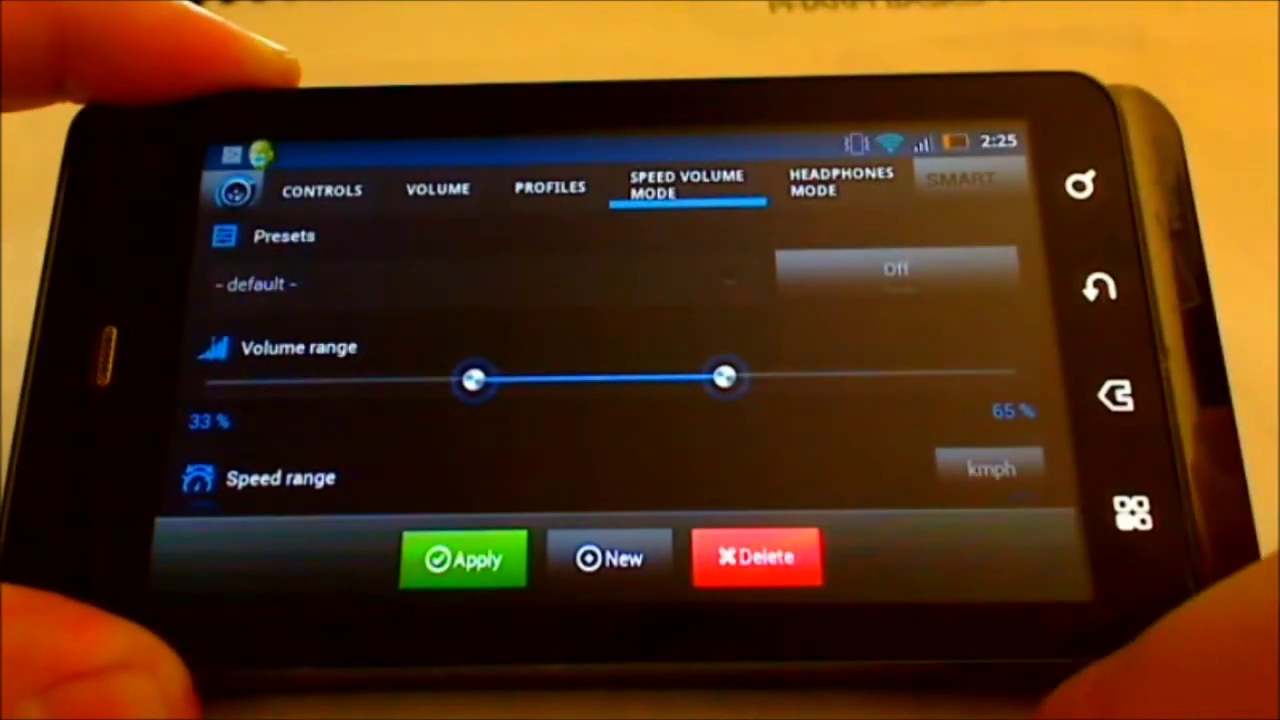
pyautogui.scroll(-3, 880, 420)
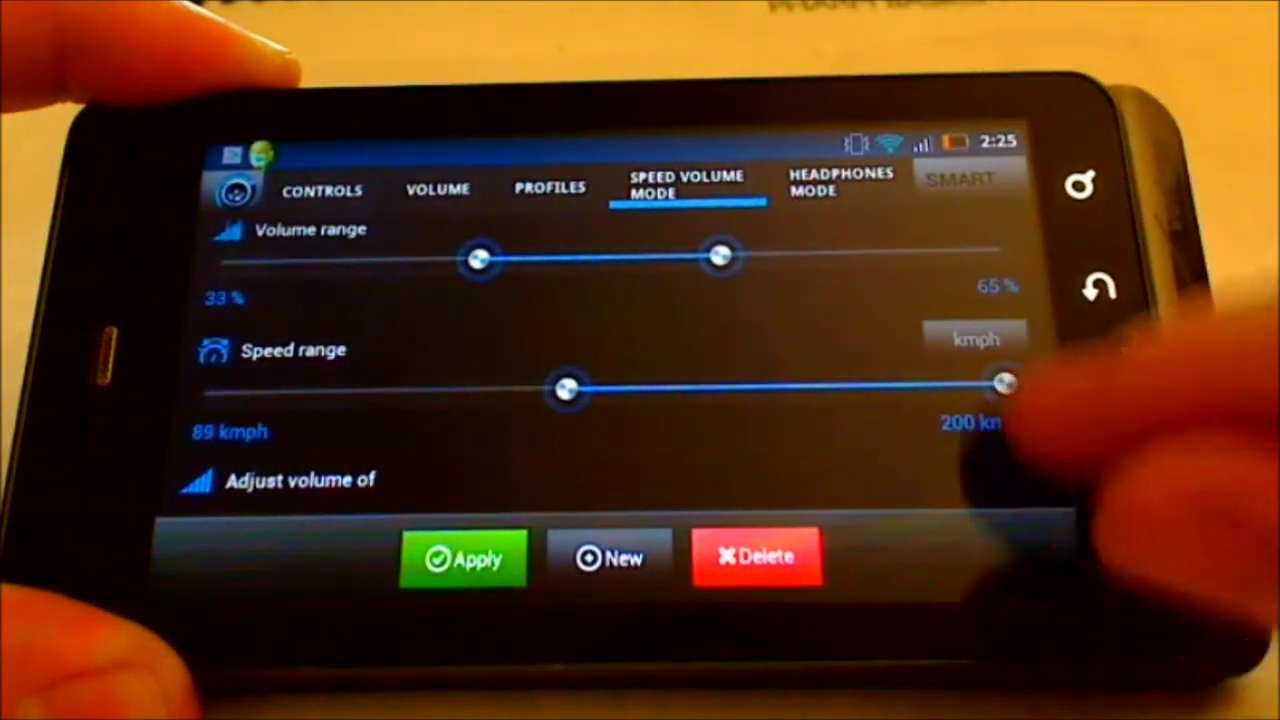
# Set the speed range maximum to 160 kmph and the speed change threshold to 7 kmph.
pyautogui.moveTo(935, 385); pyautogui.dragTo(845, 385)
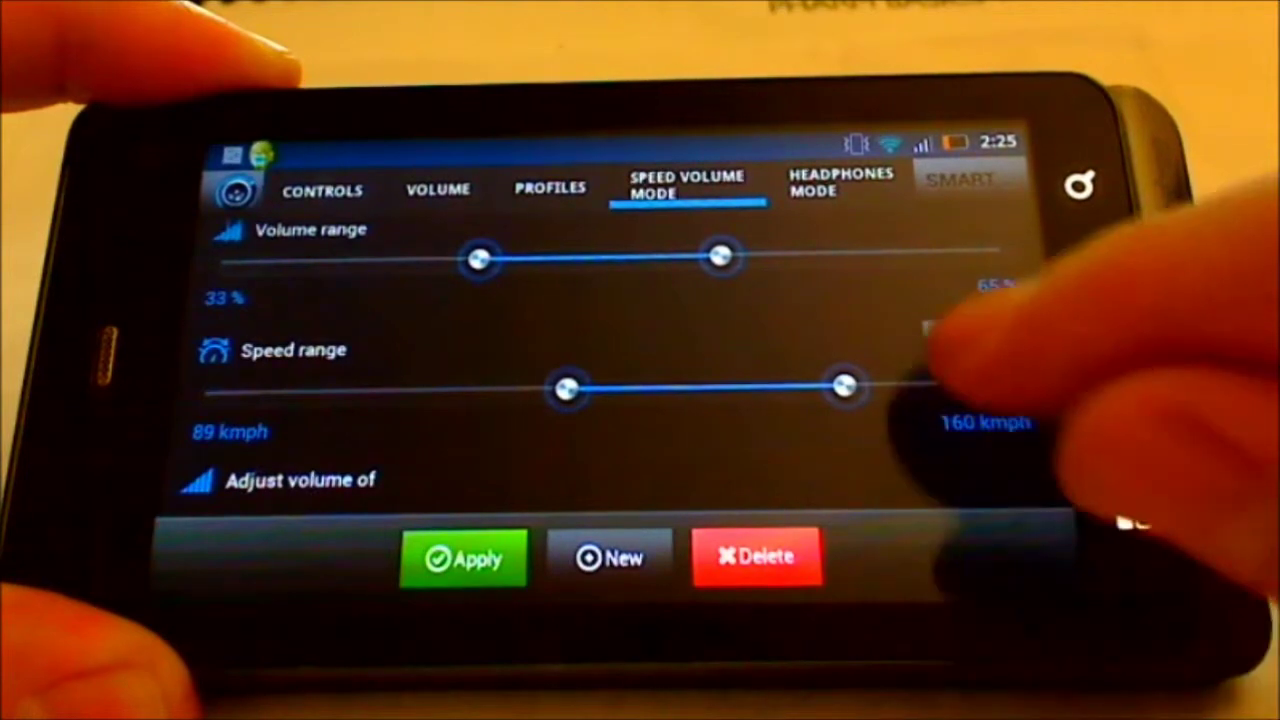
pyautogui.click(975, 340)
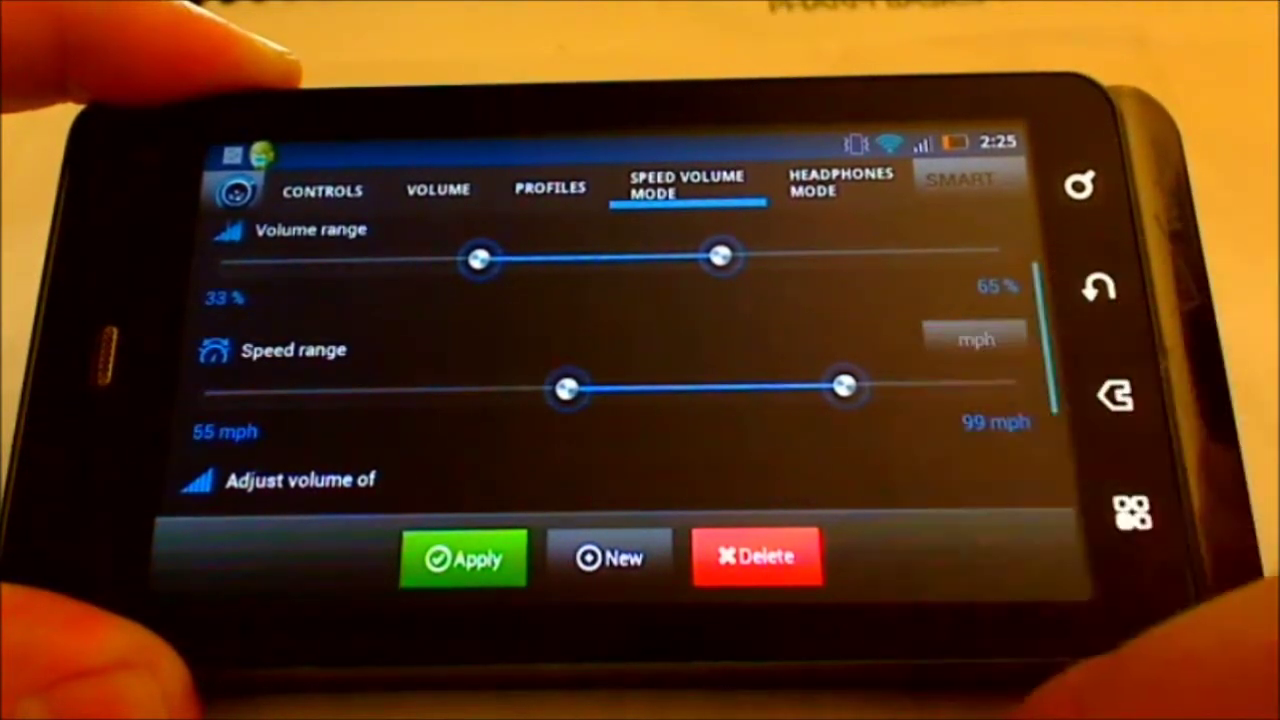
pyautogui.click(975, 340)
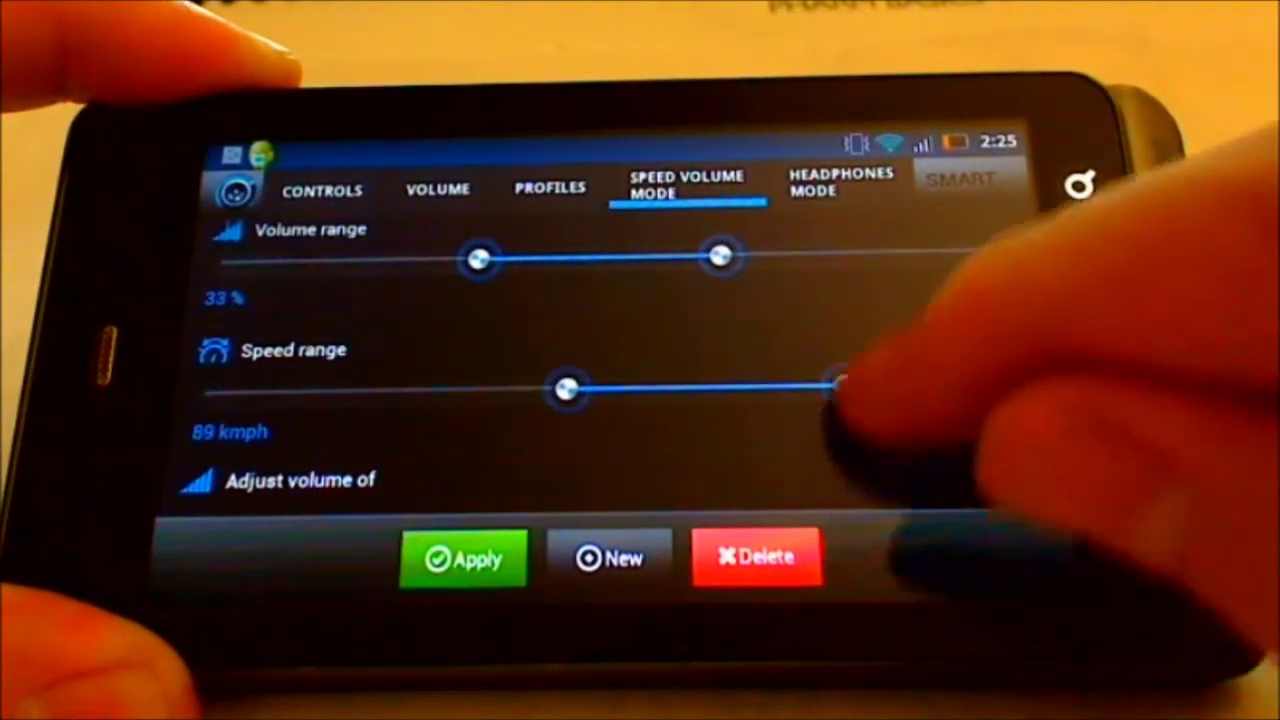
pyautogui.scroll(-2, 880, 400)
pyautogui.scroll(-1, 915, 480)
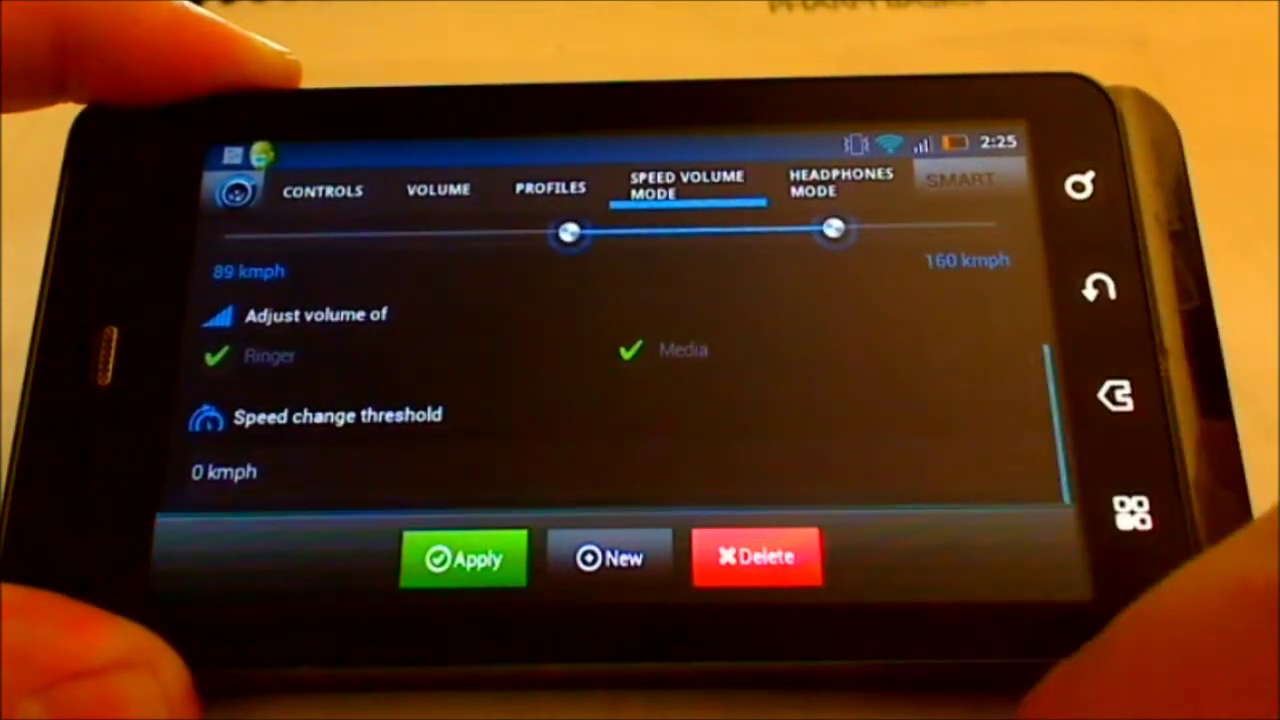
pyautogui.click(700, 460)
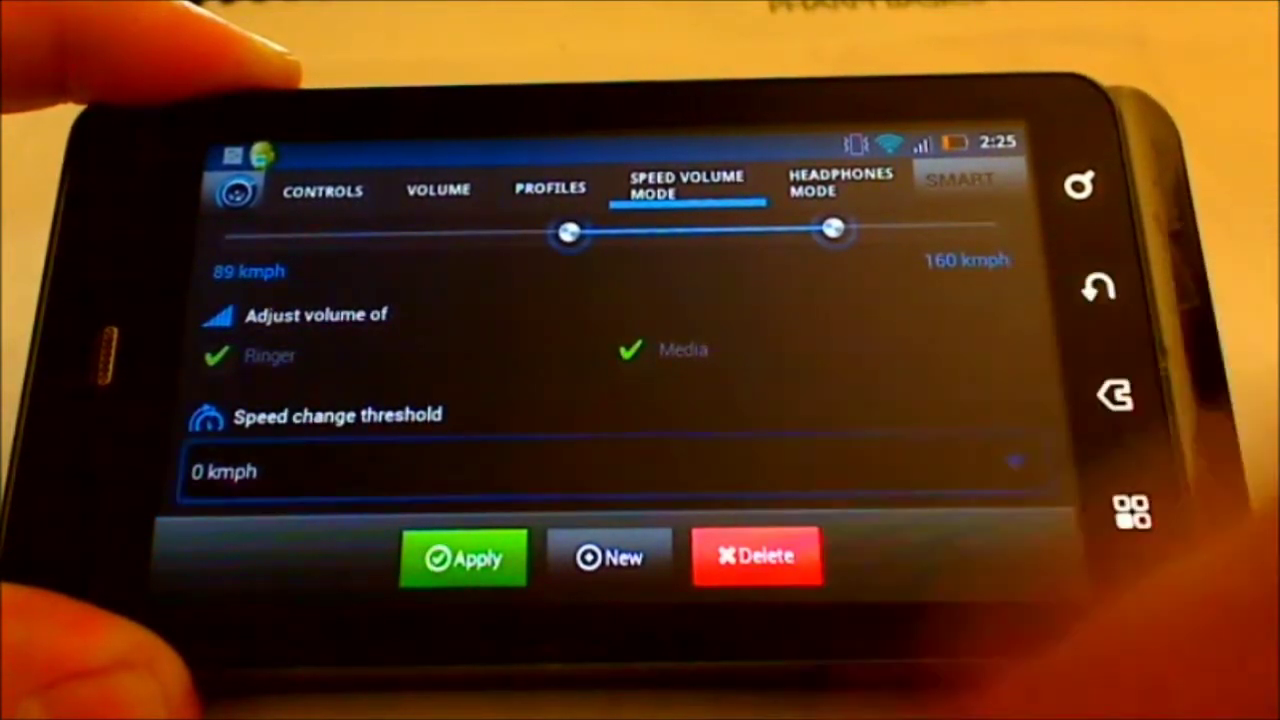
pyautogui.scroll(-1, 850, 400)
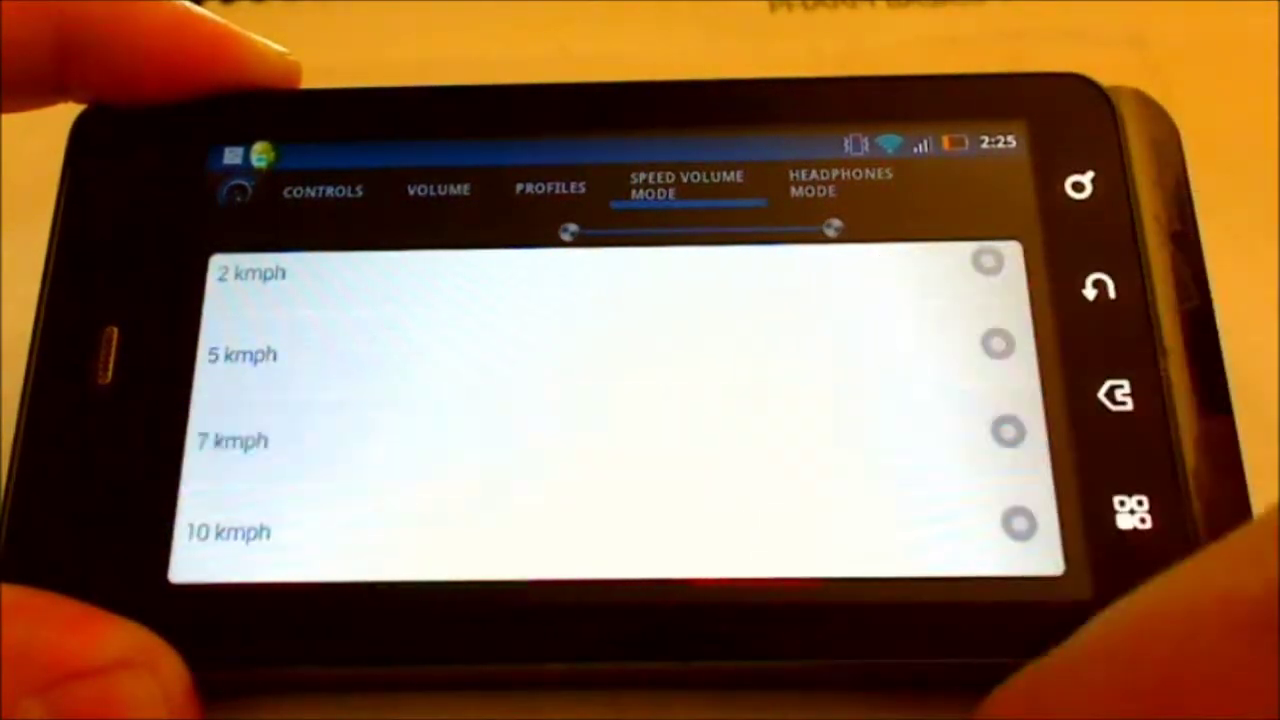
pyautogui.click(700, 440)
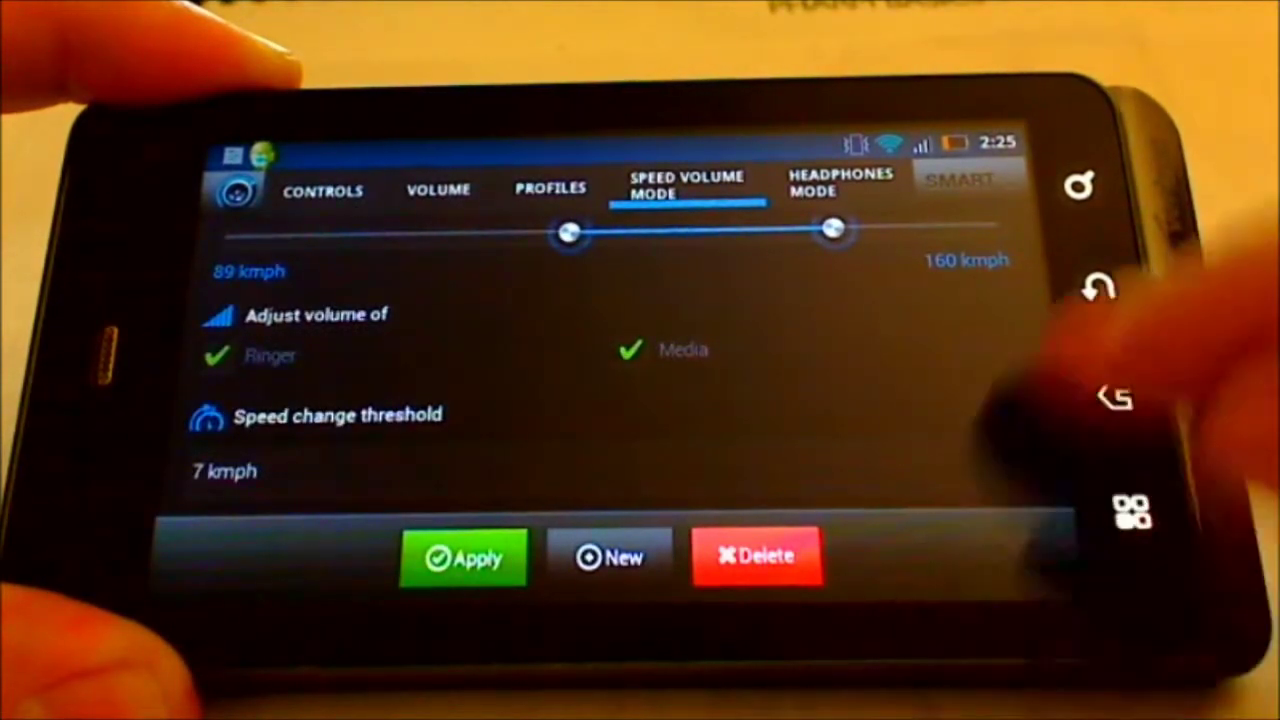